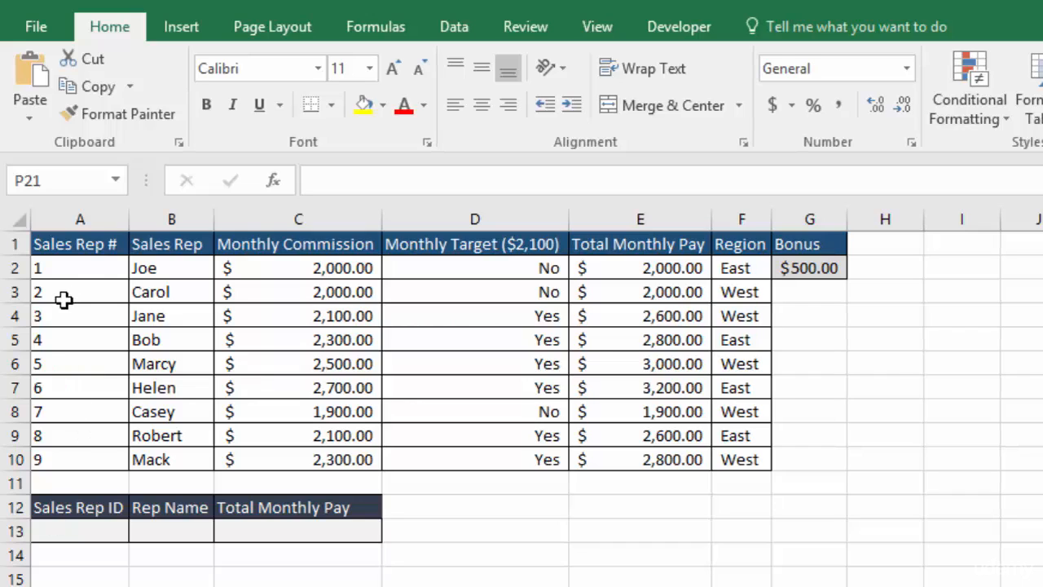
pyautogui.click(79, 219)
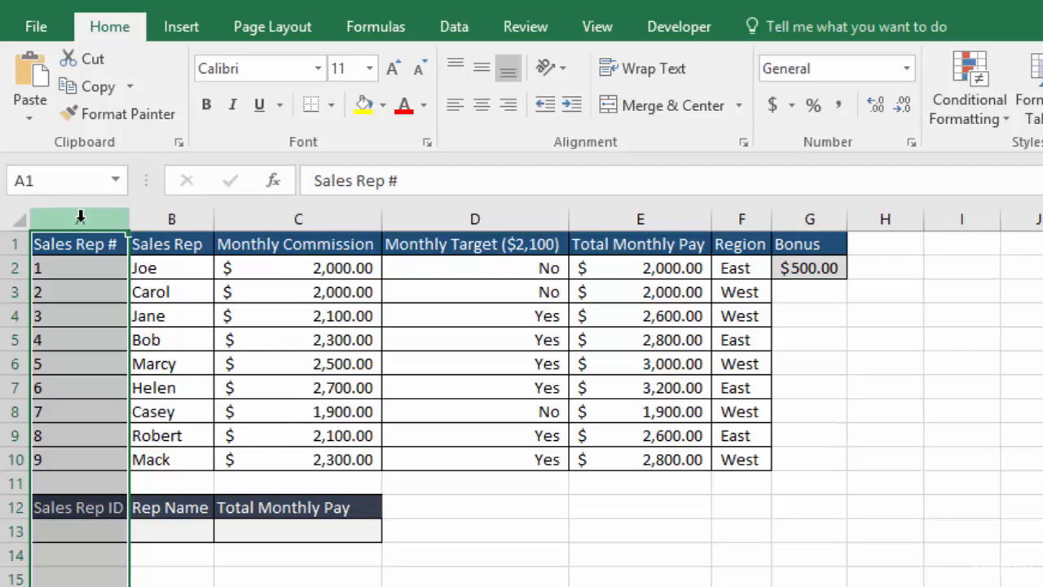
pyautogui.click(8, 388)
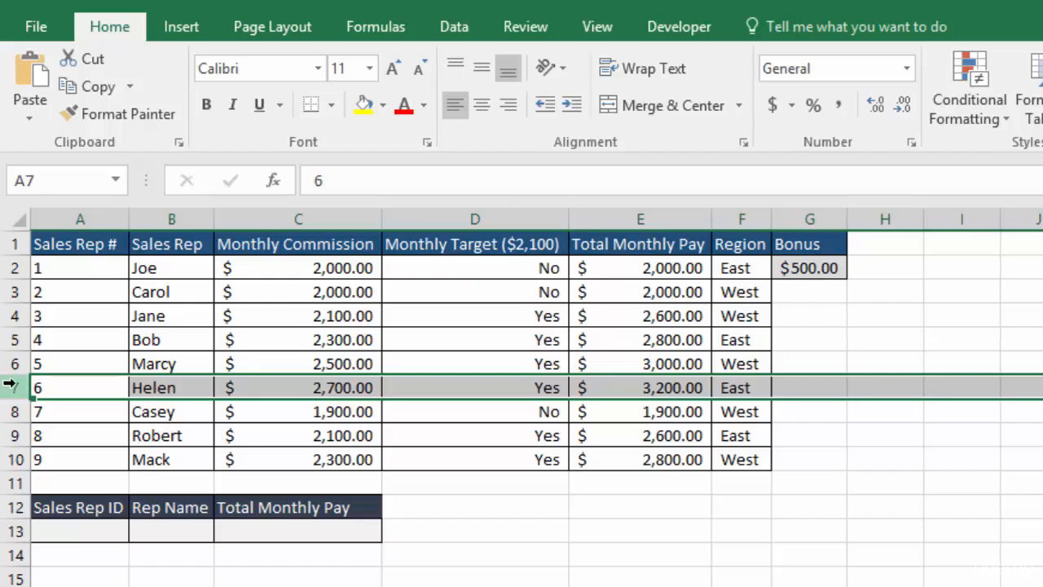
pyautogui.moveTo(7, 363); pyautogui.dragTo(8, 461)
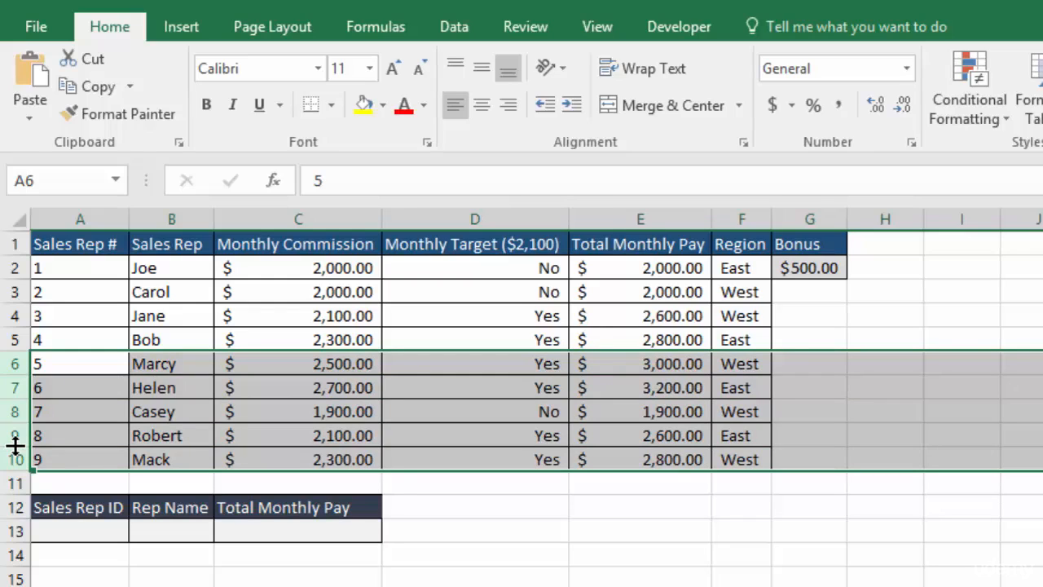
pyautogui.moveTo(12, 506); pyautogui.dragTo(12, 531)
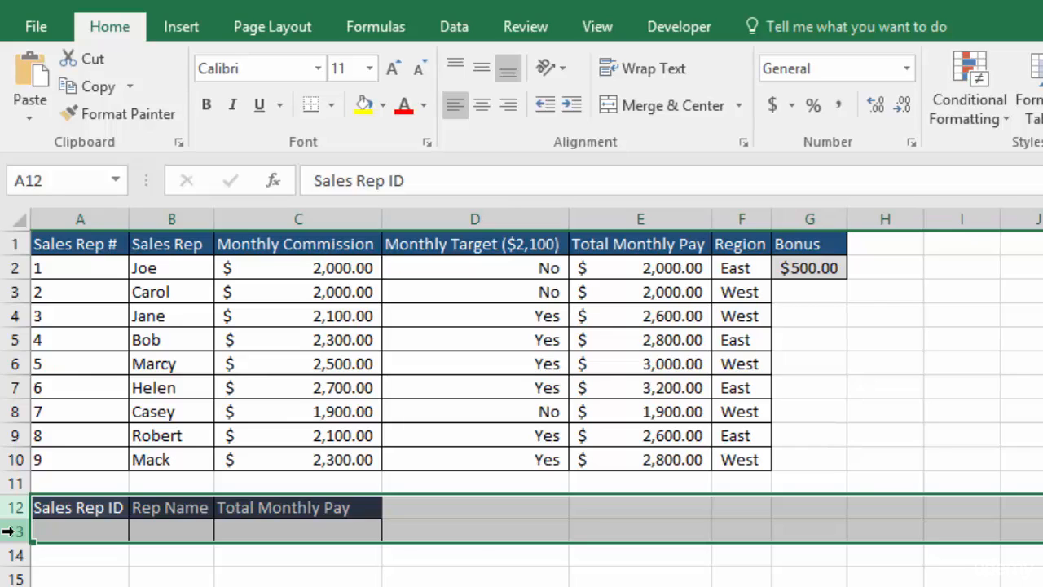
pyautogui.click(167, 528)
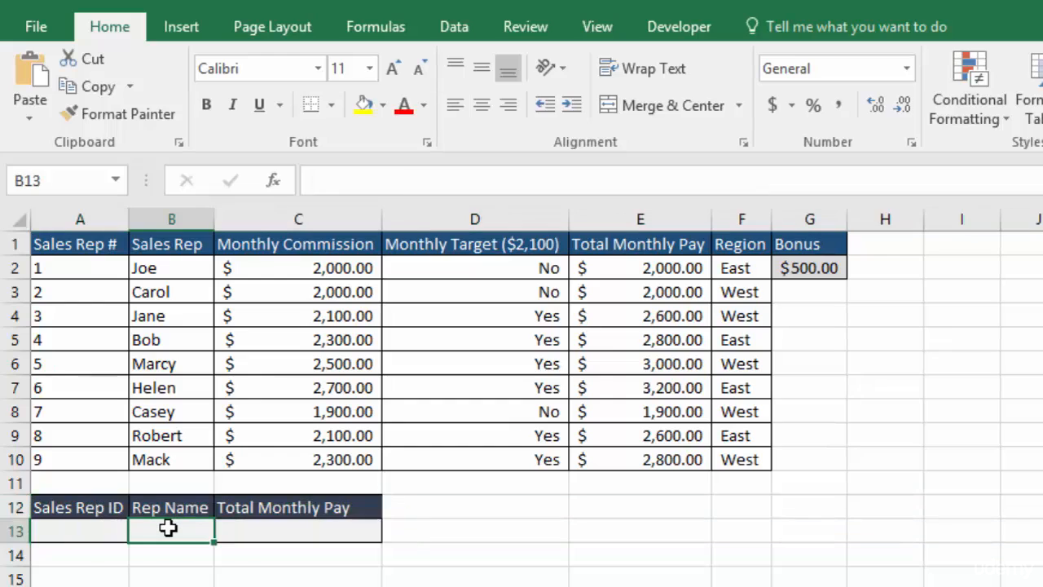
pyautogui.click(304, 532)
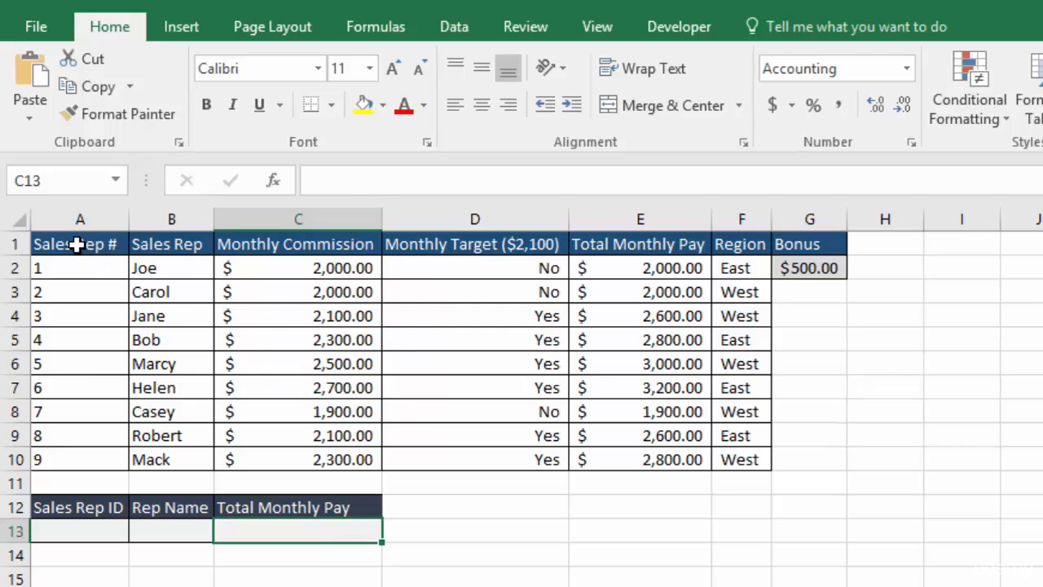
# - Format the sales rep data in A1:F10 as a table with headers, using the first Light table style
pyautogui.moveTo(78, 244); pyautogui.dragTo(751, 466)
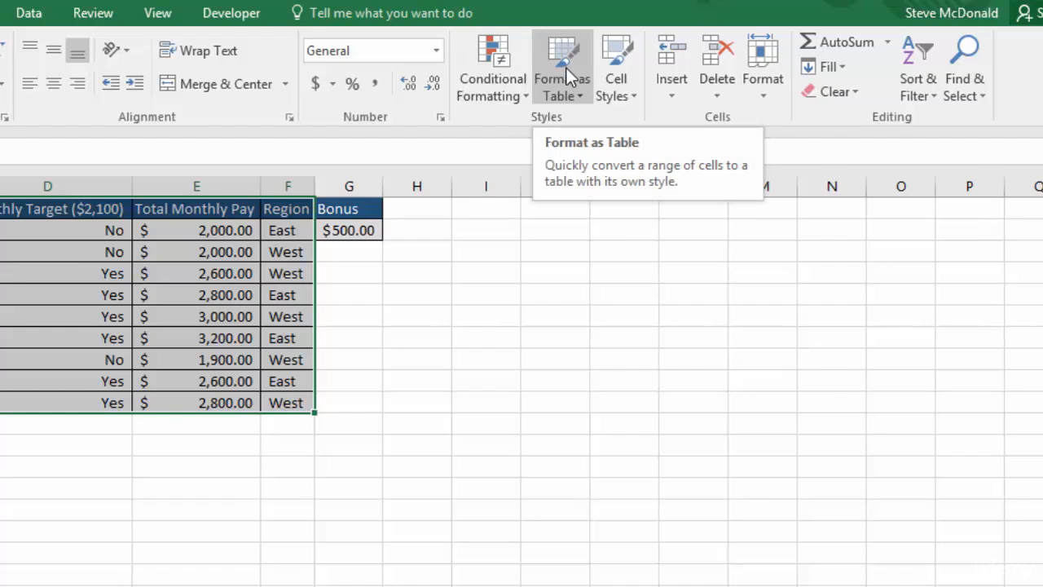
pyautogui.click(566, 69)
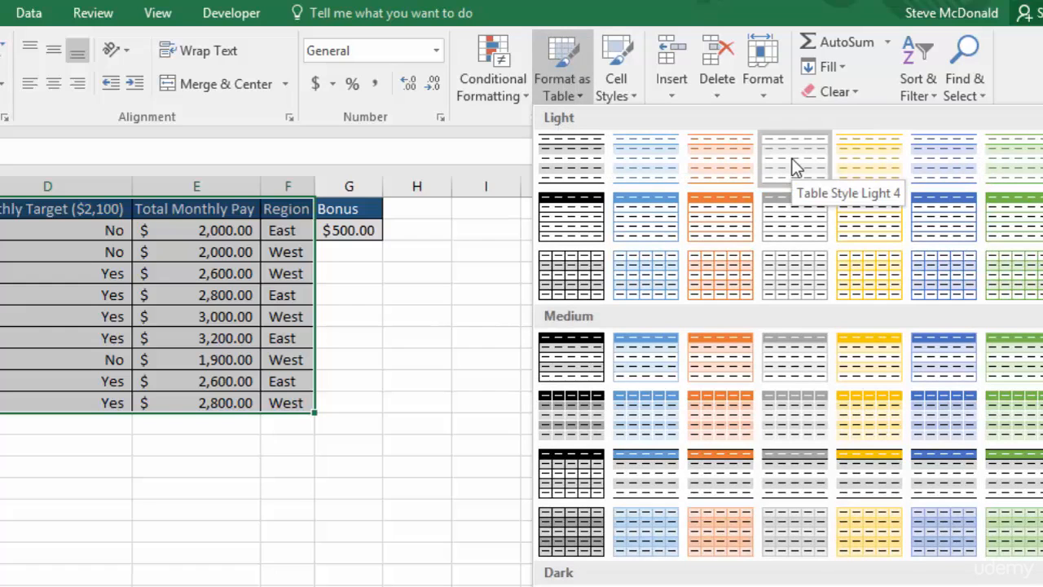
pyautogui.click(568, 169)
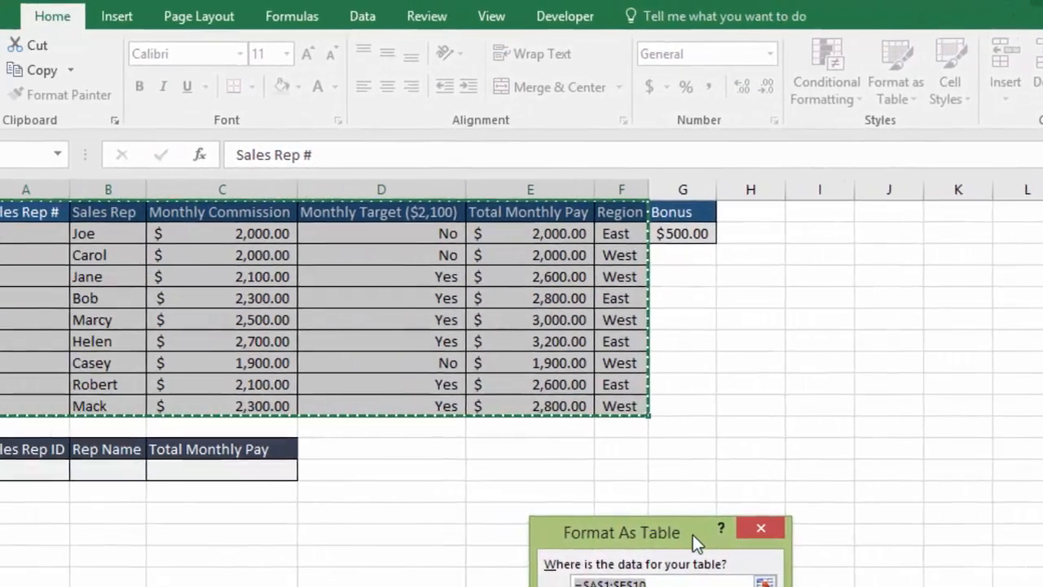
pyautogui.moveTo(545, 525); pyautogui.dragTo(365, 446)
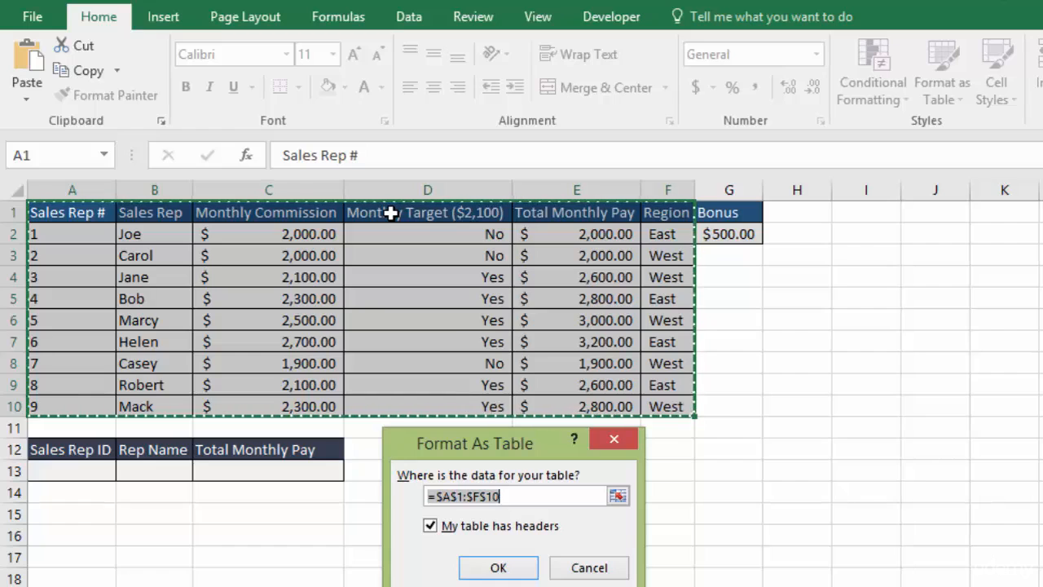
pyautogui.click(430, 527)
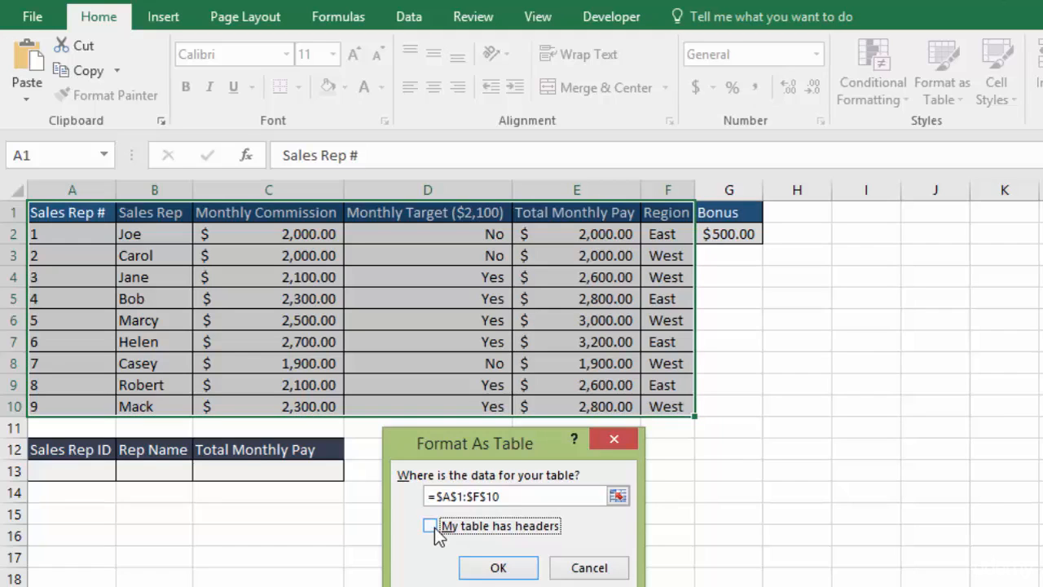
pyautogui.click(430, 527)
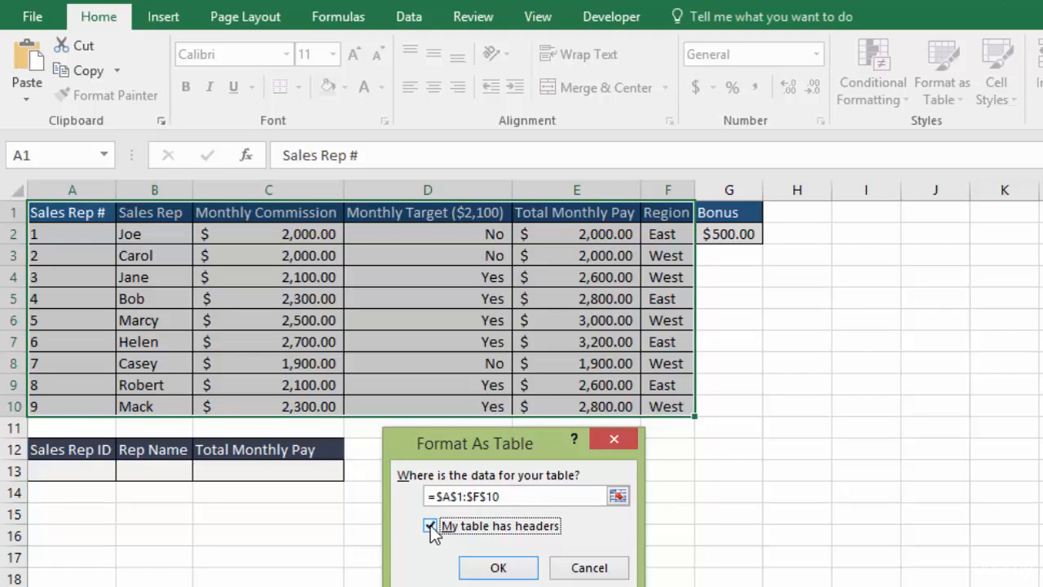
pyautogui.click(517, 570)
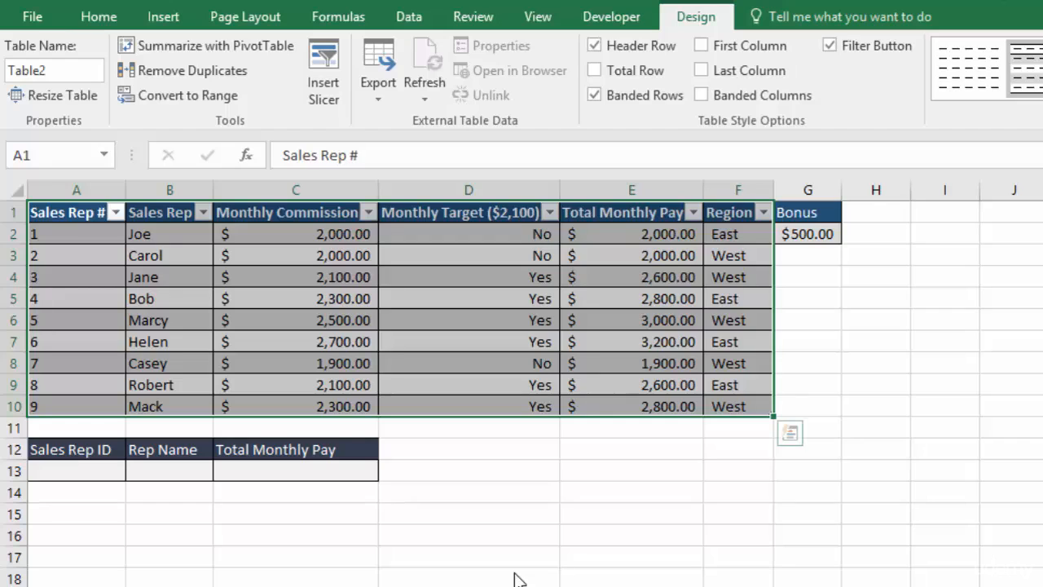
pyautogui.click(498, 430)
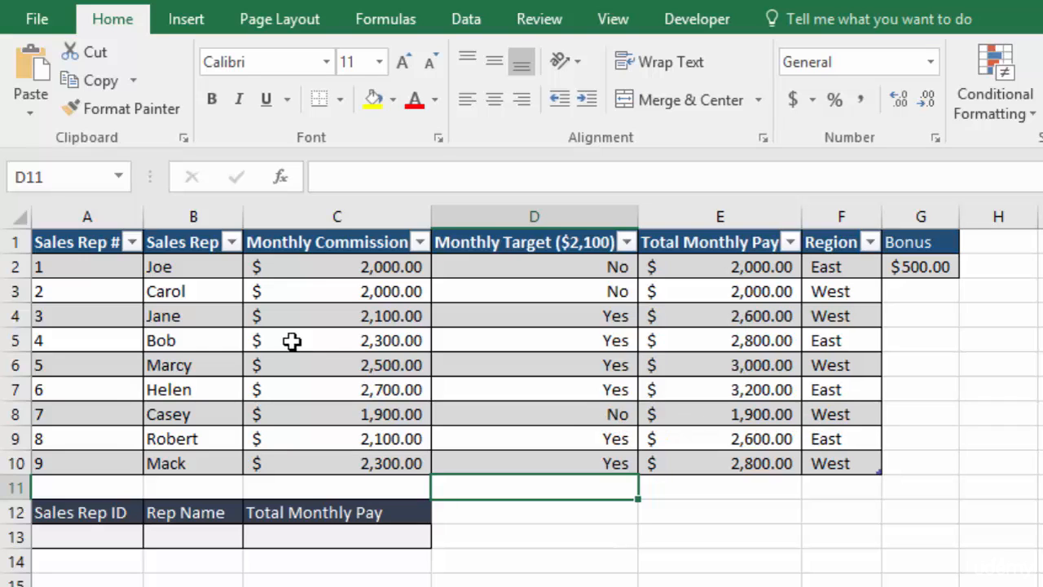
pyautogui.click(132, 243)
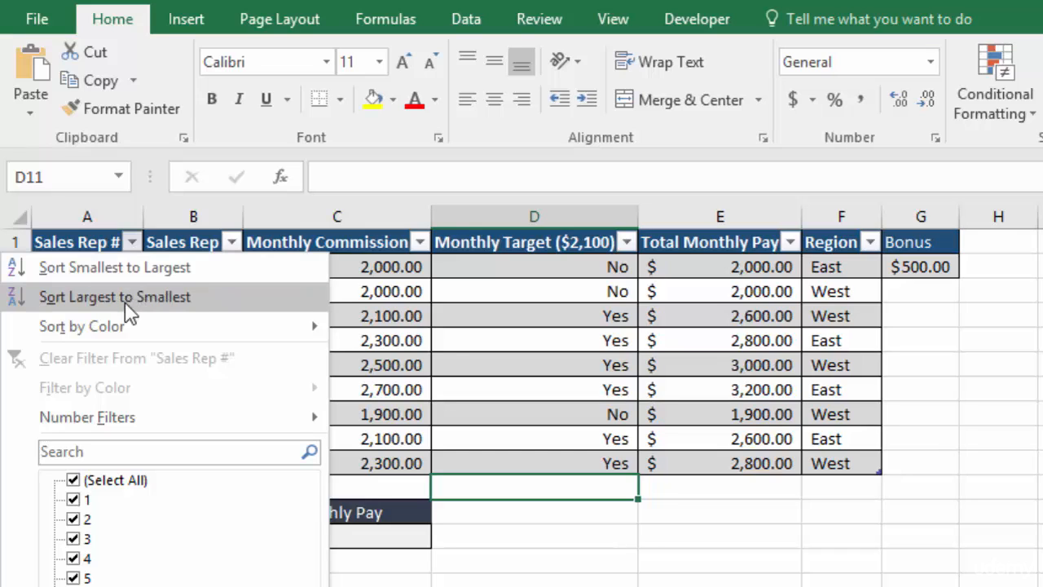
pyautogui.moveTo(118, 330)
pyautogui.moveTo(128, 418)
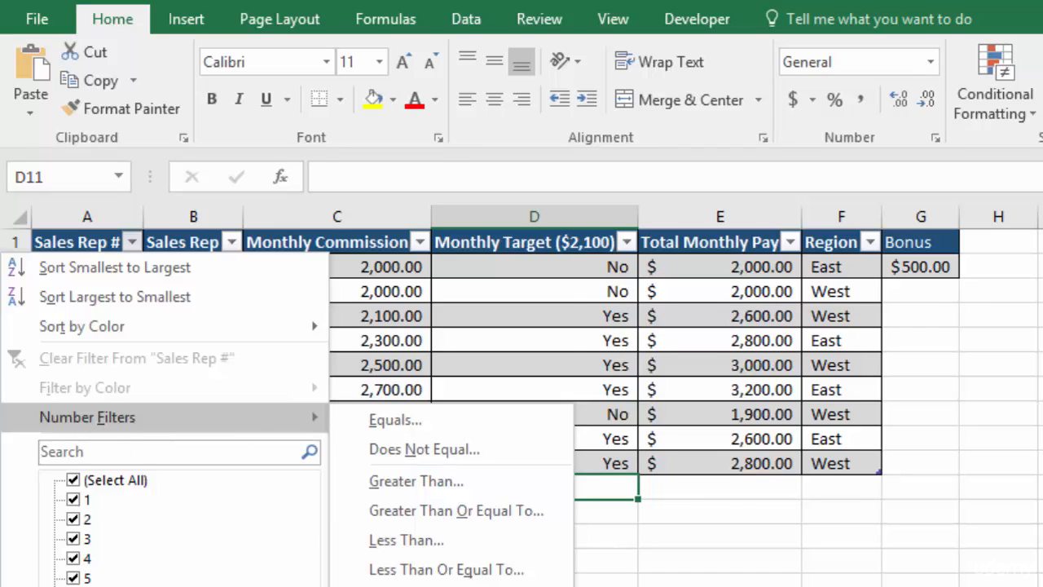
pyautogui.press('Escape')
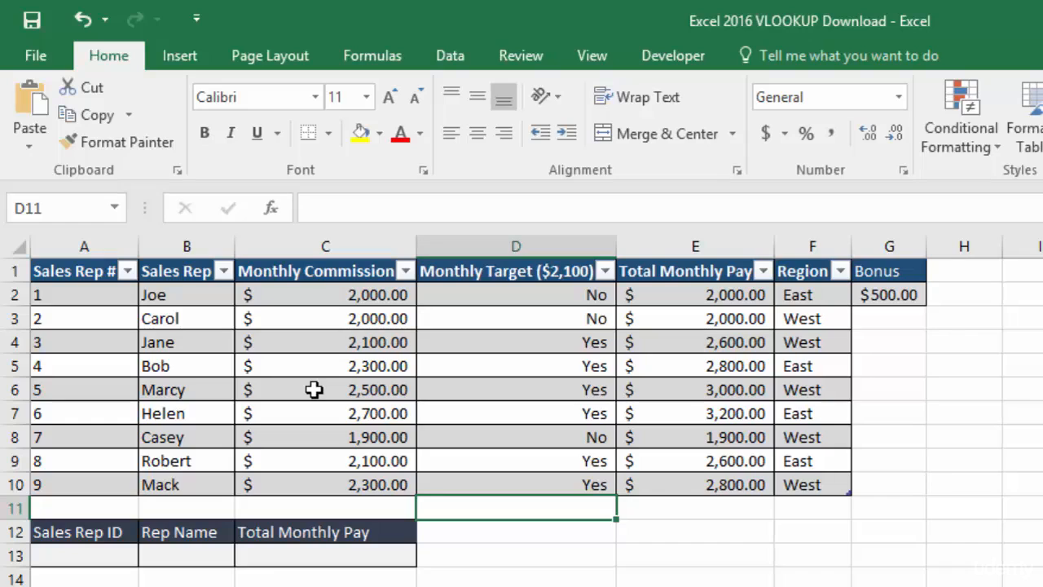
# - Rename the sales rep table as SalesR
pyautogui.click(314, 389)
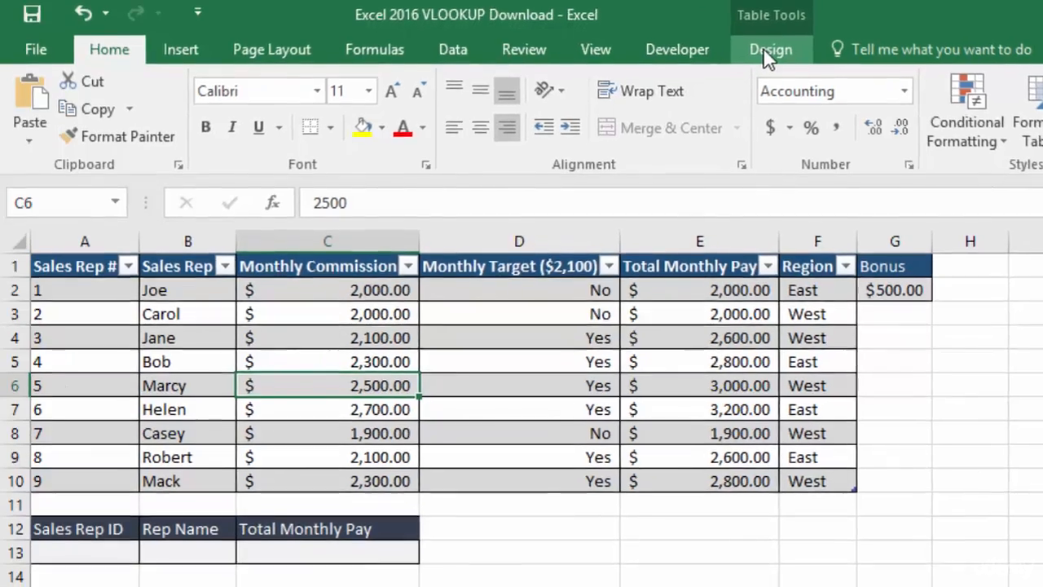
pyautogui.click(758, 54)
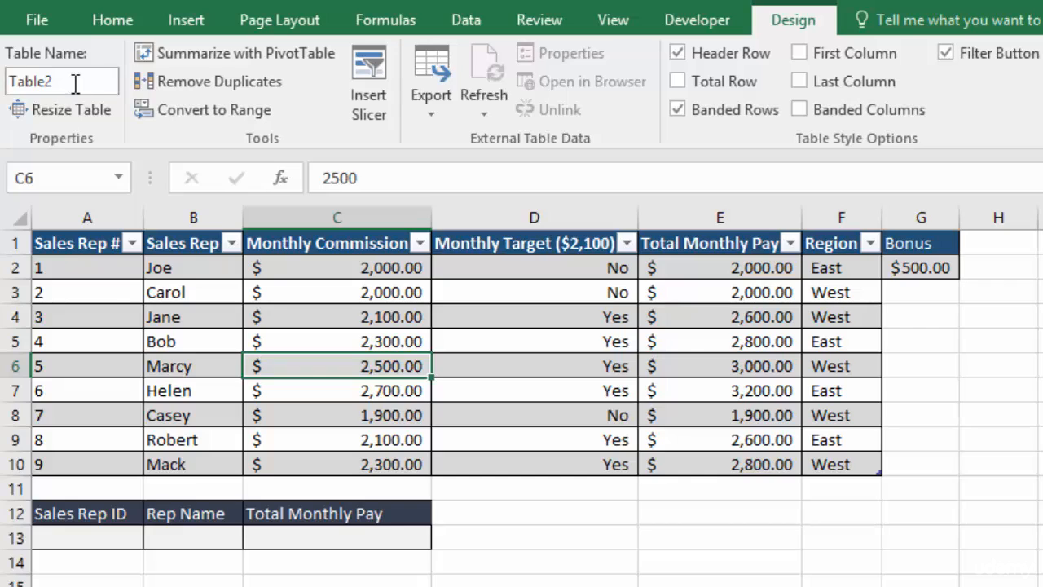
pyautogui.moveTo(76, 80); pyautogui.dragTo(108, 85)
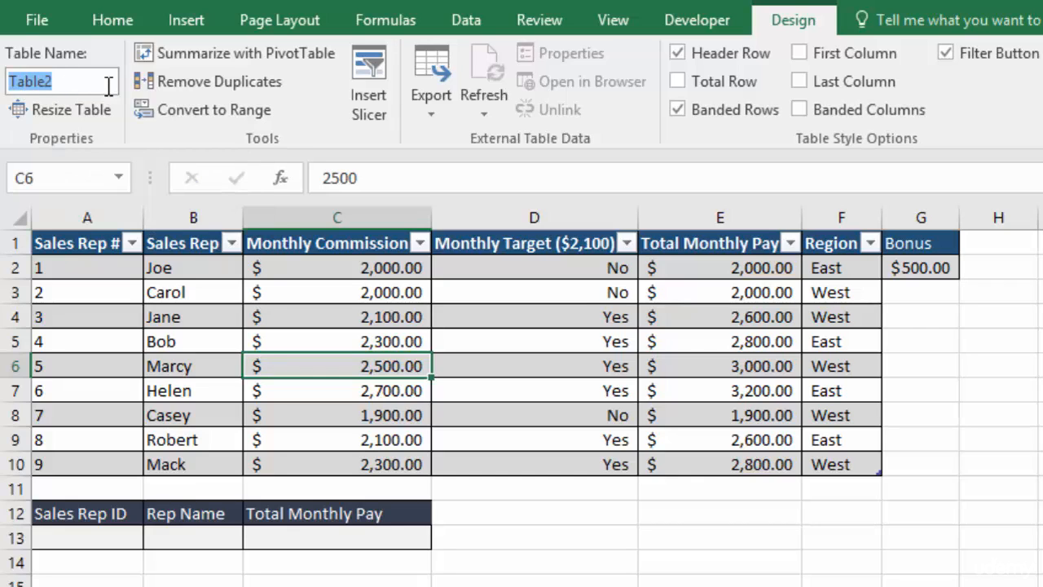
pyautogui.write('Sal')
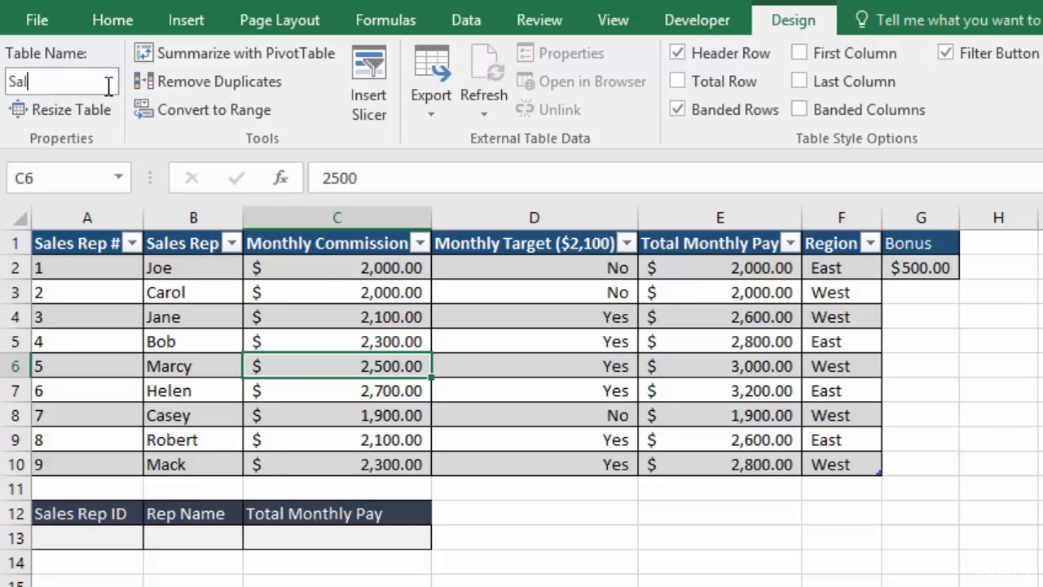
pyautogui.write('esR')
pyautogui.click(600, 541)
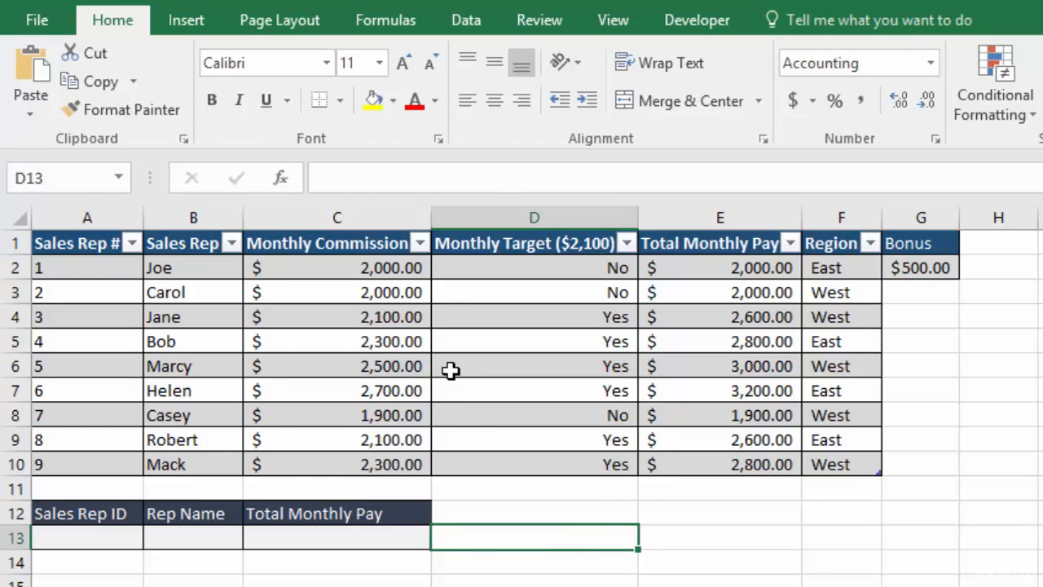
pyautogui.click(451, 368)
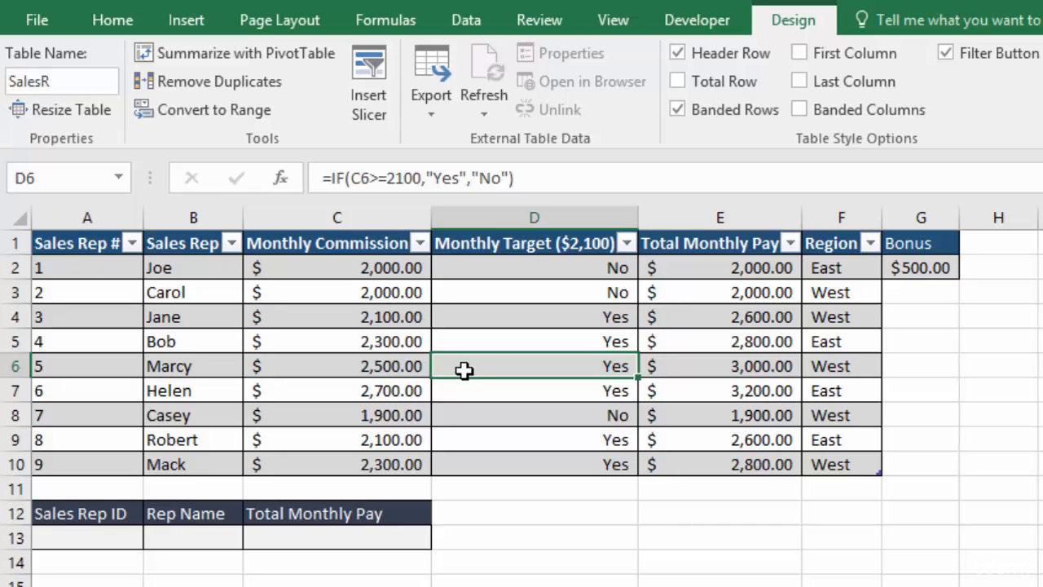
# - Start a VLOOKUP function in cell B13 under Rep Name with A13 as the lookup value
pyautogui.click(85, 537)
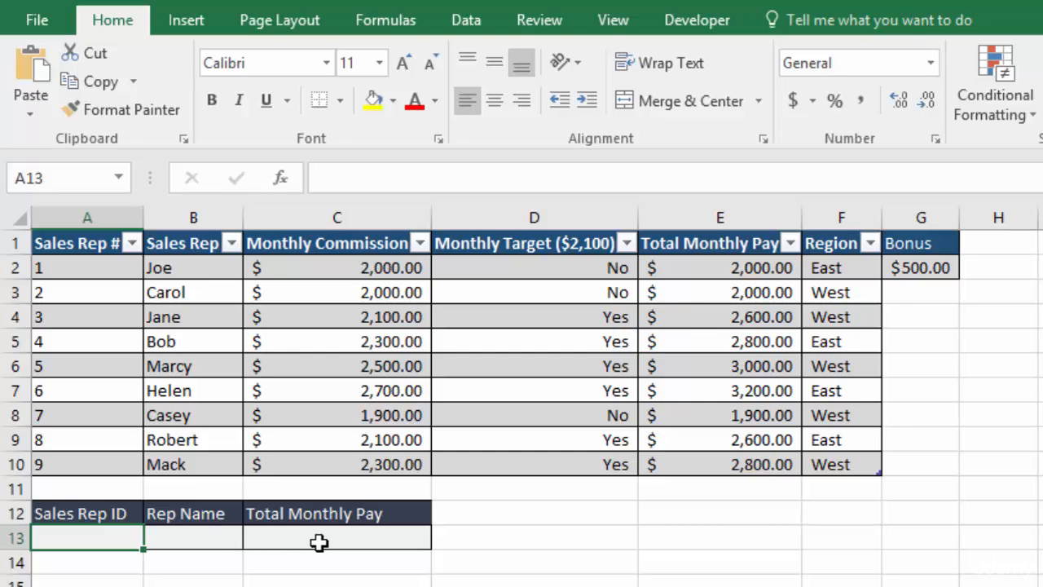
pyautogui.click(188, 540)
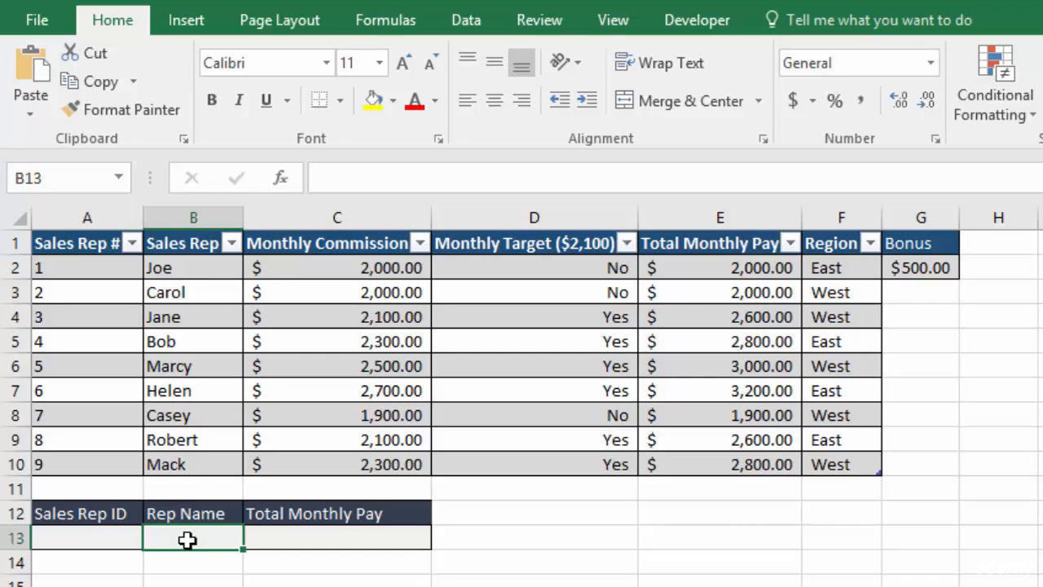
pyautogui.write('=')
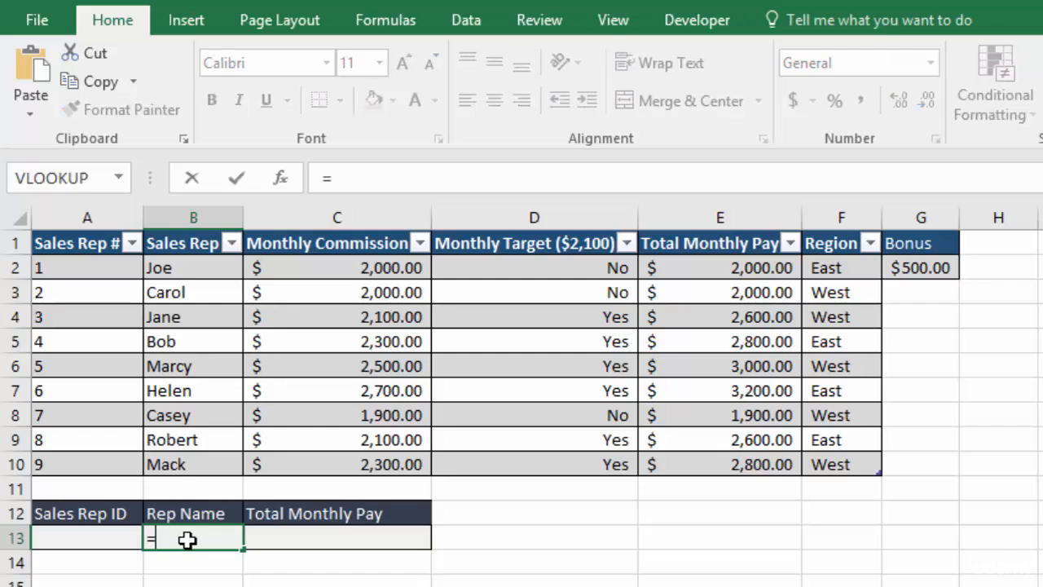
pyautogui.click(119, 178)
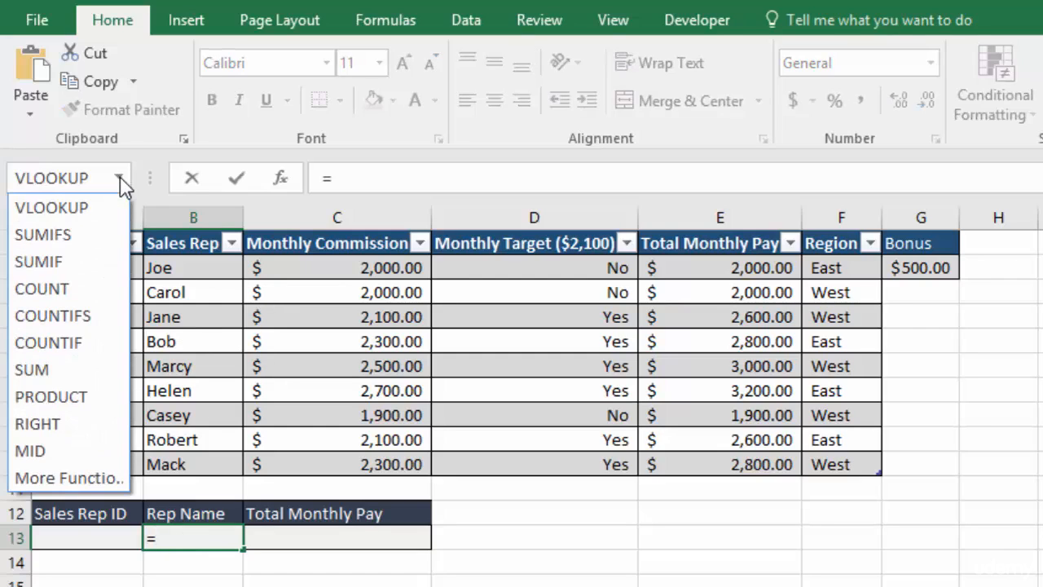
pyautogui.click(65, 209)
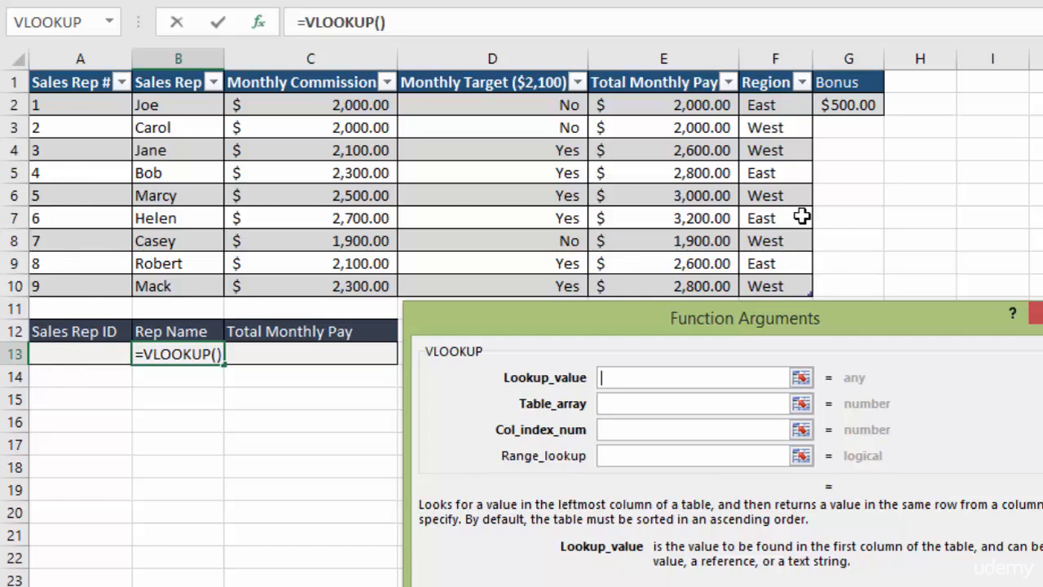
pyautogui.click(72, 354)
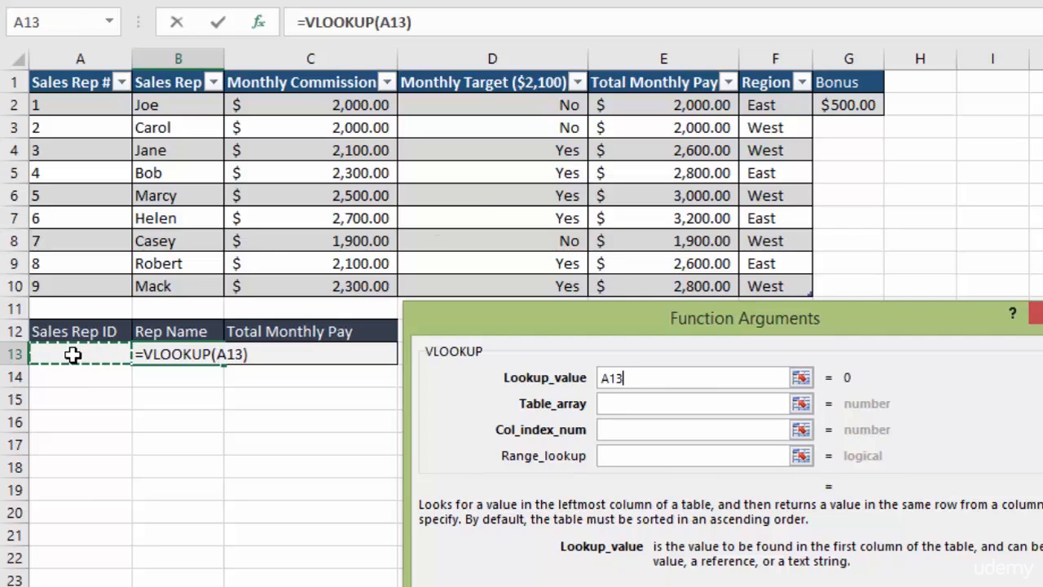
# - Set the VLOOKUP table array to the SalesR table's data range, A2 through F10
pyautogui.click(631, 404)
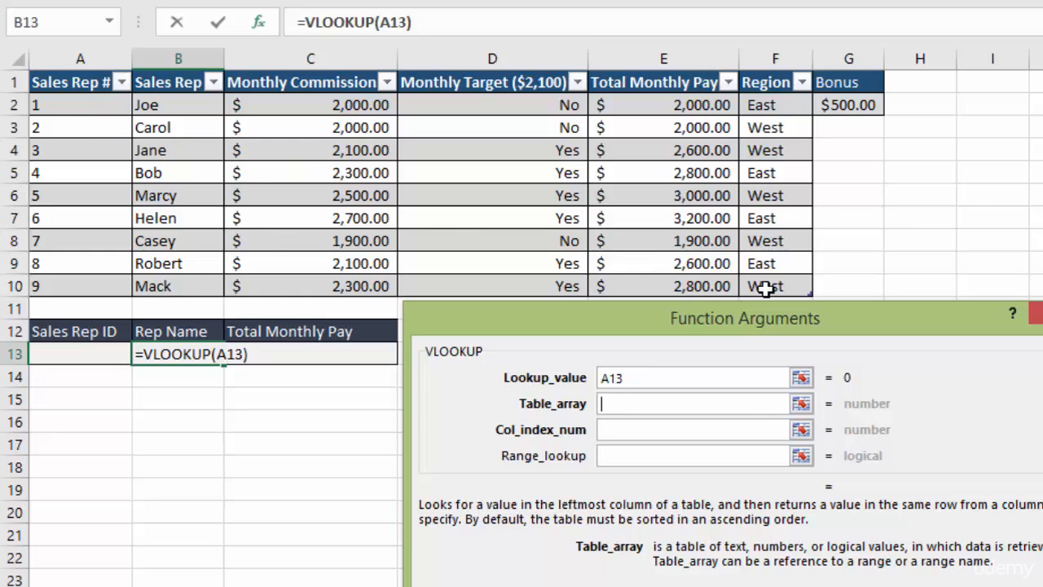
pyautogui.click(633, 403)
pyautogui.click(84, 105)
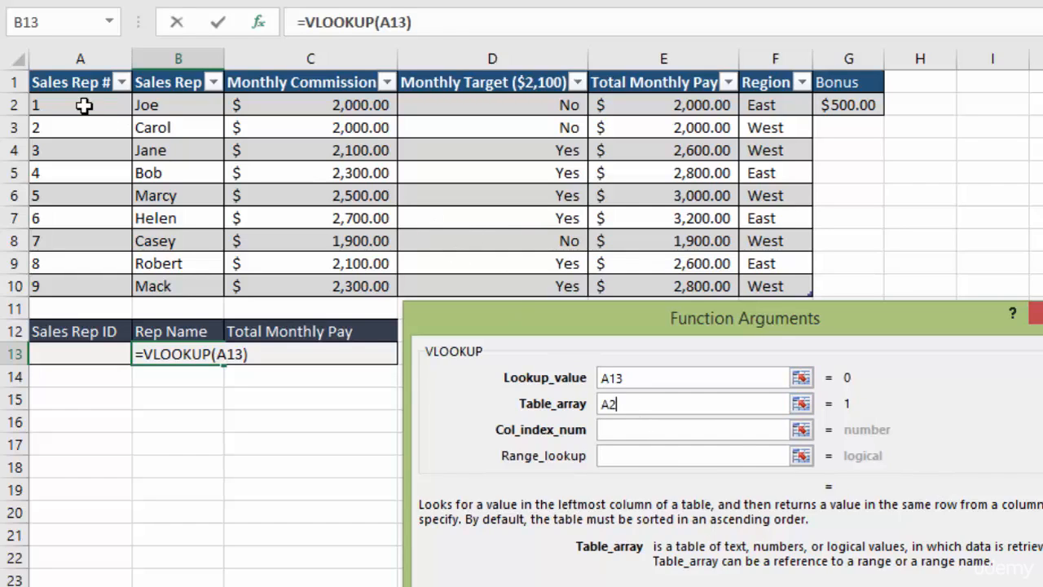
pyautogui.moveTo(84, 105); pyautogui.dragTo(800, 288)
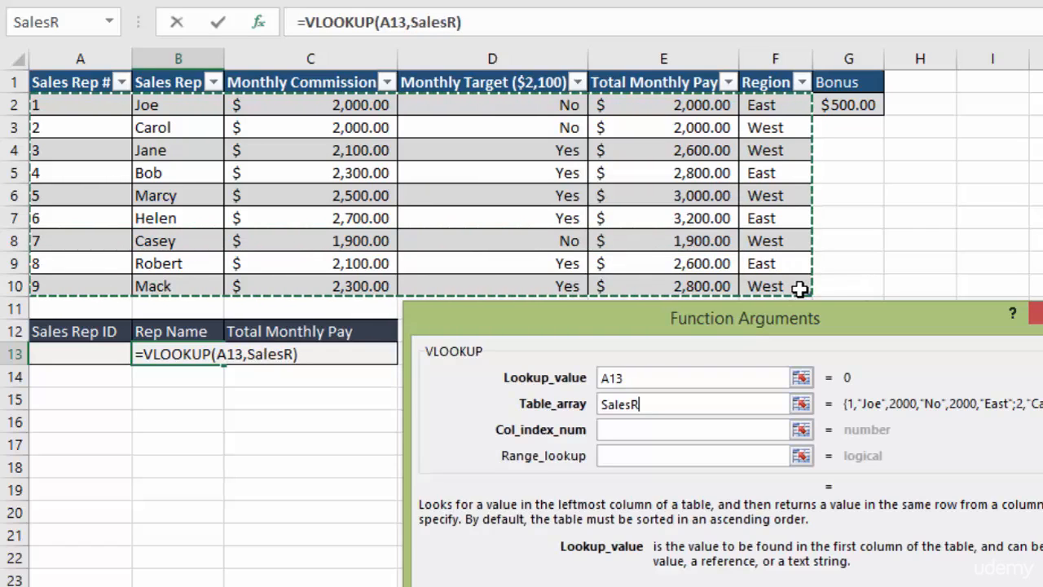
# - Complete the Rep Name VLOOKUP in B13 with column index 2 and range lookup false
pyautogui.click(632, 436)
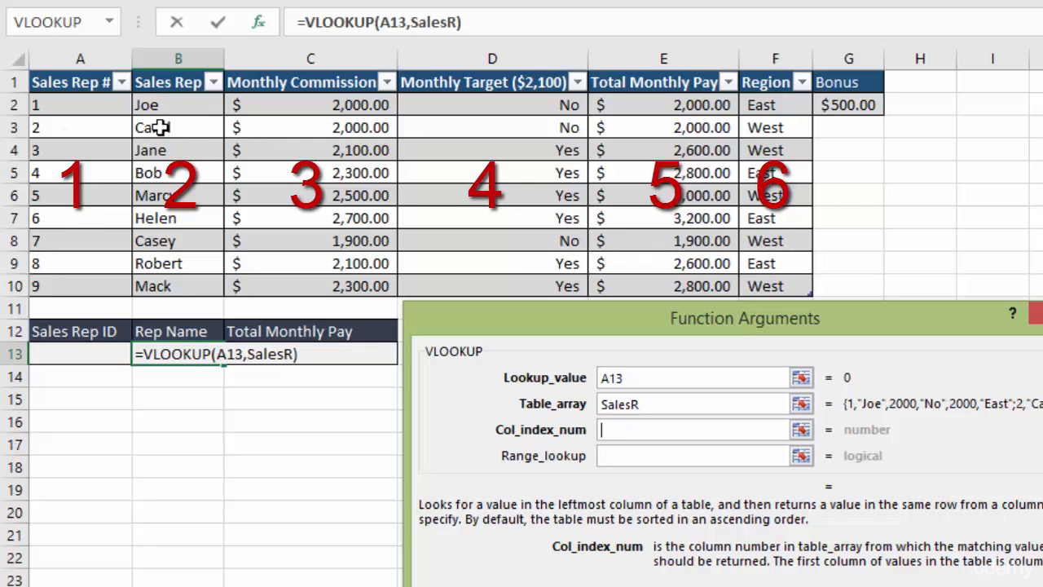
pyautogui.click(643, 429)
pyautogui.write('2')
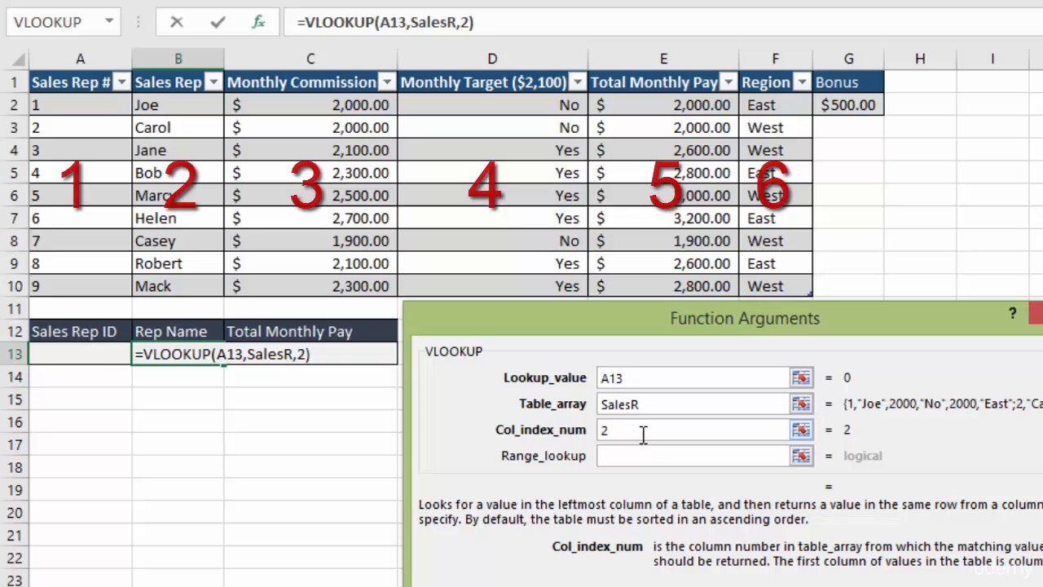
pyautogui.click(623, 457)
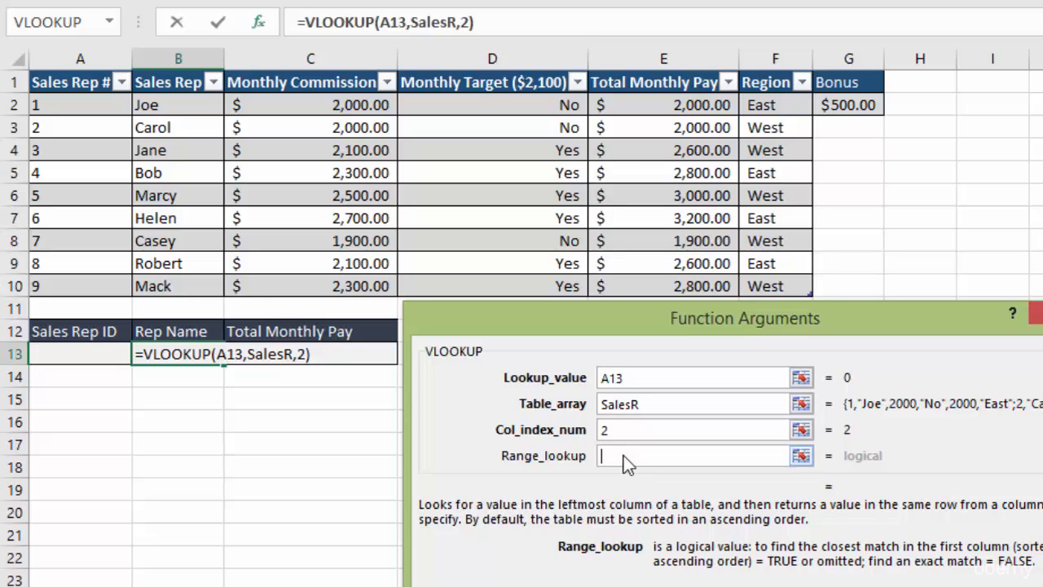
pyautogui.write('false')
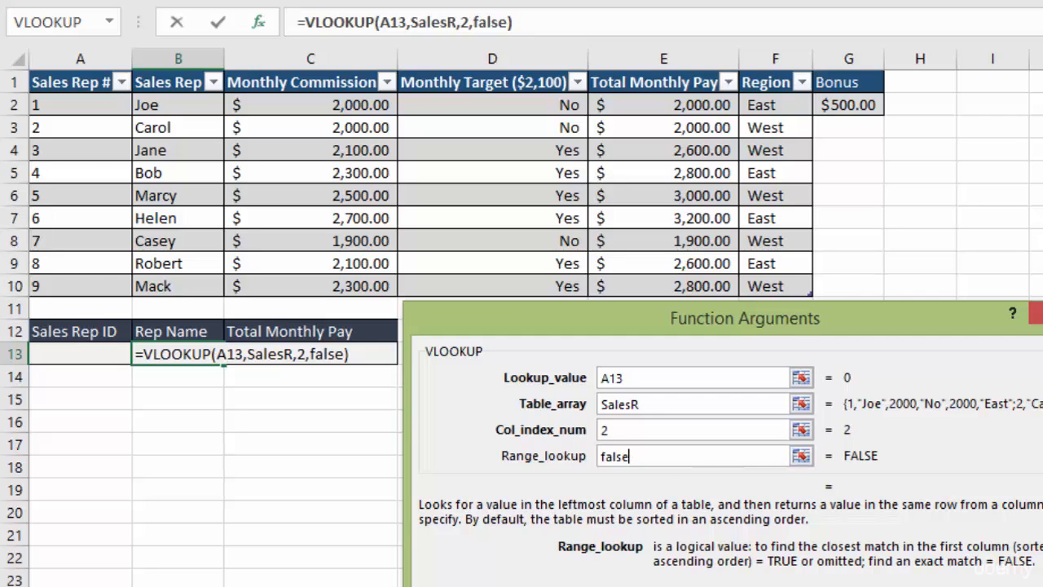
pyautogui.press('Return')
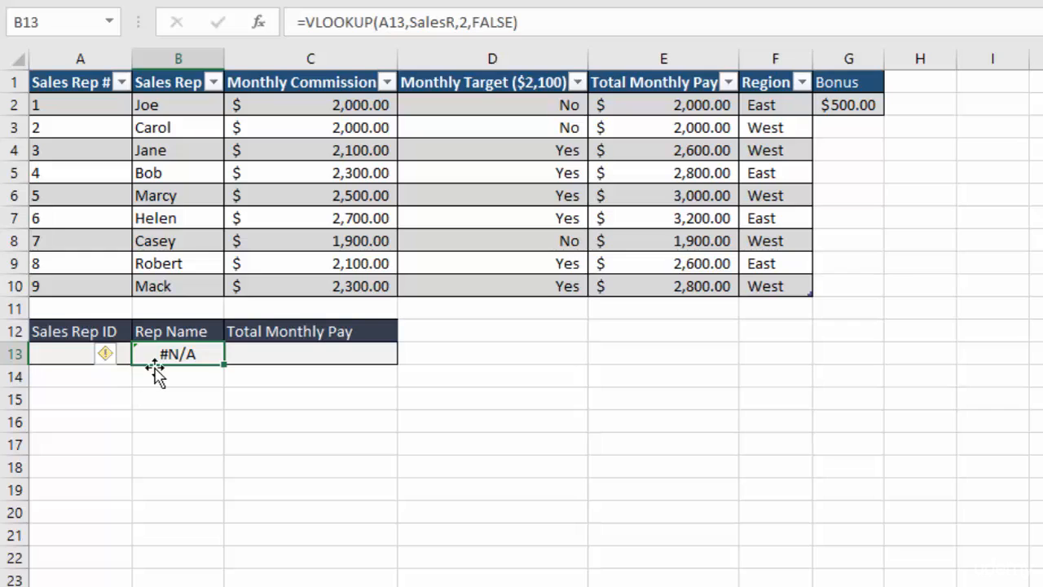
# - Enter sales rep ID 2 in A13 and compare the returned name with that rep's row in the table
pyautogui.click(61, 353)
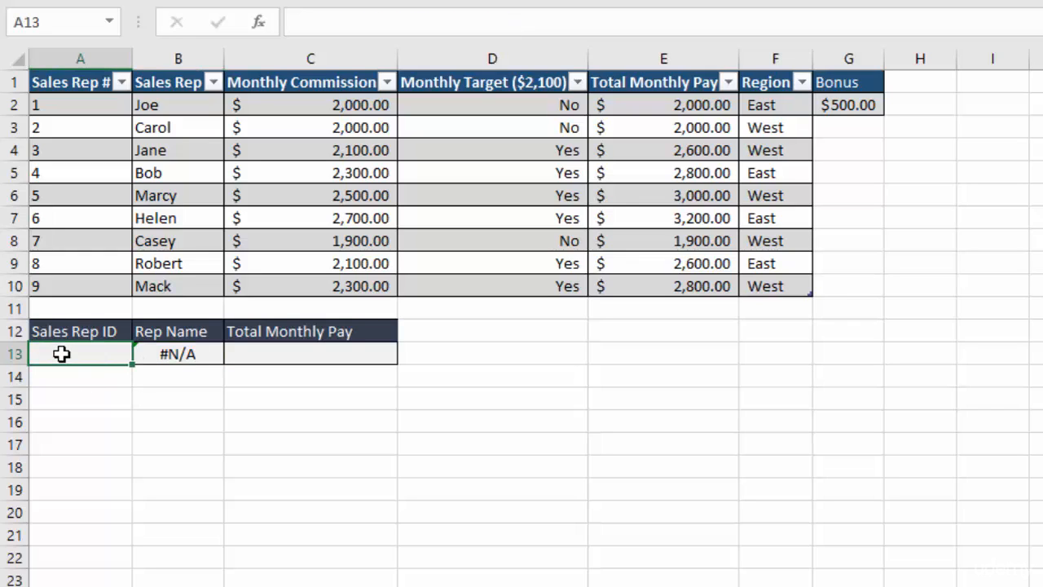
pyautogui.write('2')
pyautogui.press('Return')
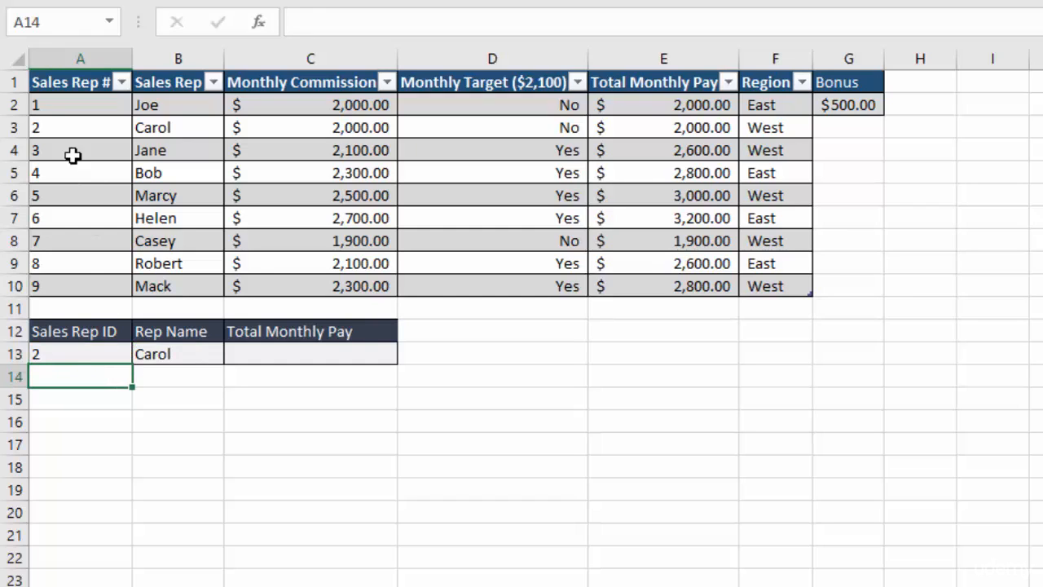
pyautogui.click(11, 128)
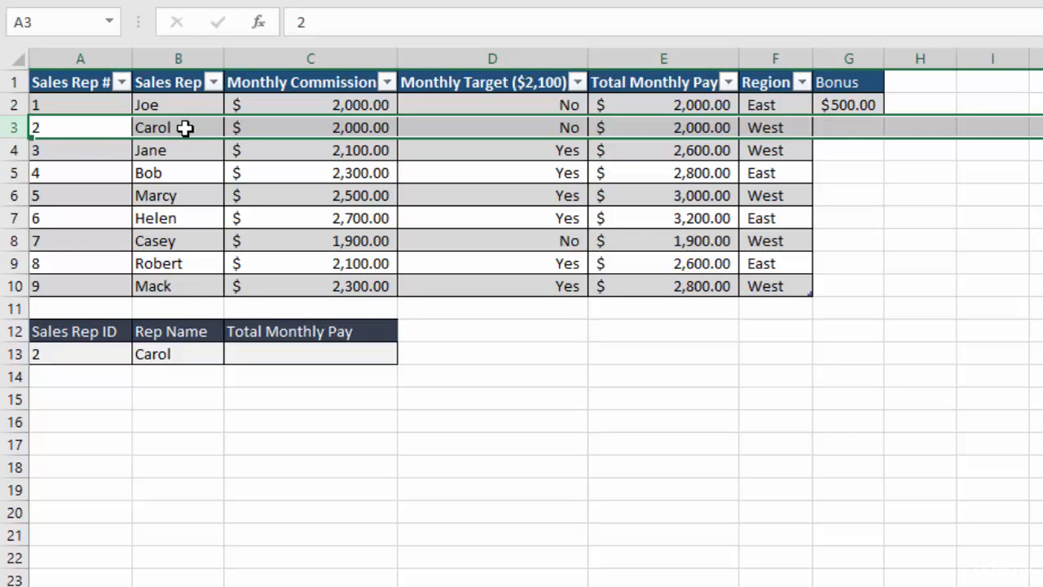
pyautogui.click(175, 356)
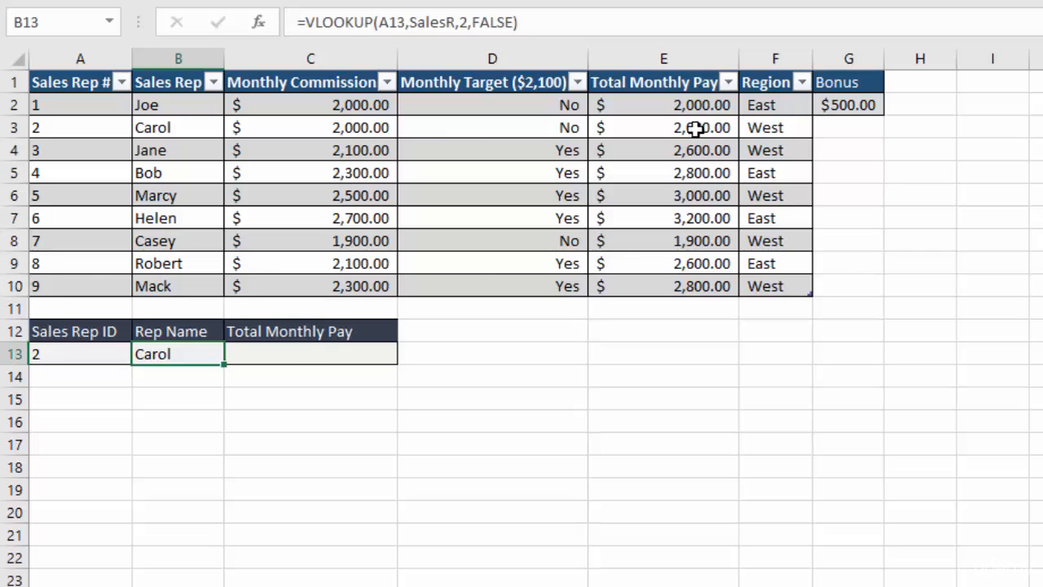
# - Start a VLOOKUP in C13 under Total Monthly Pay with A13 as the lookup value and SalesR as the table array
pyautogui.click(307, 356)
pyautogui.write('=')
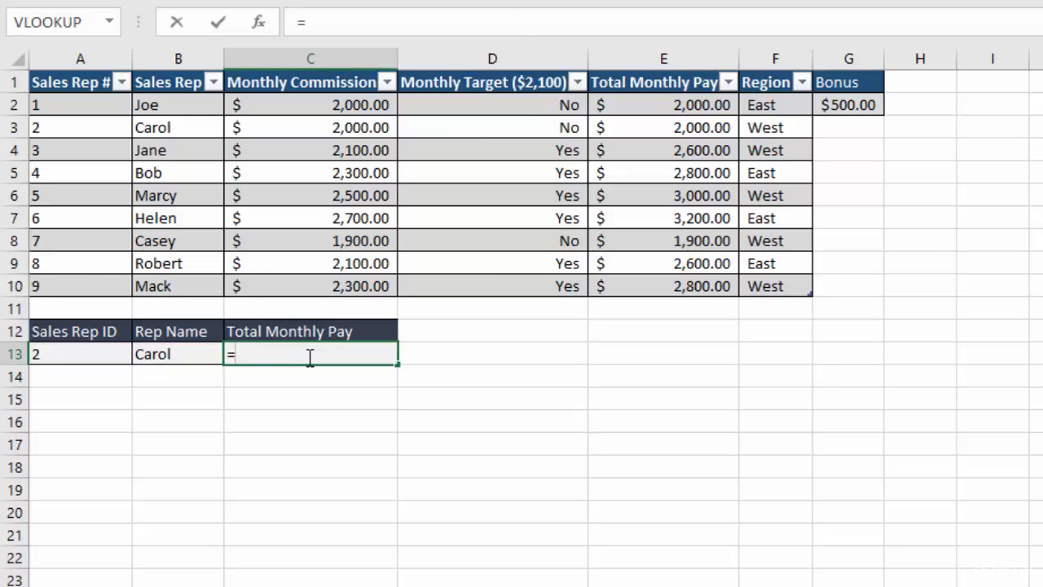
pyautogui.click(54, 31)
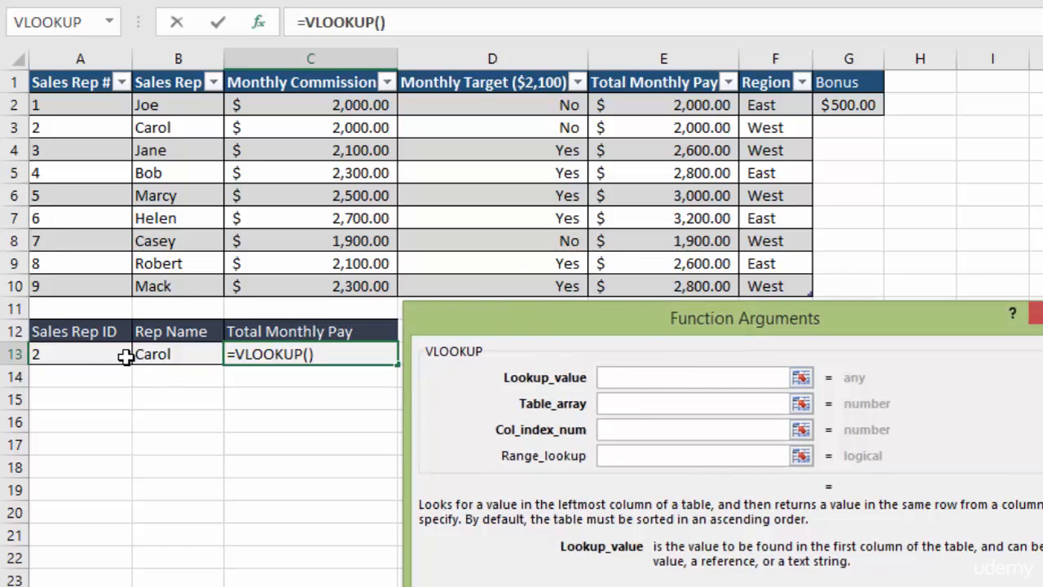
pyautogui.click(80, 354)
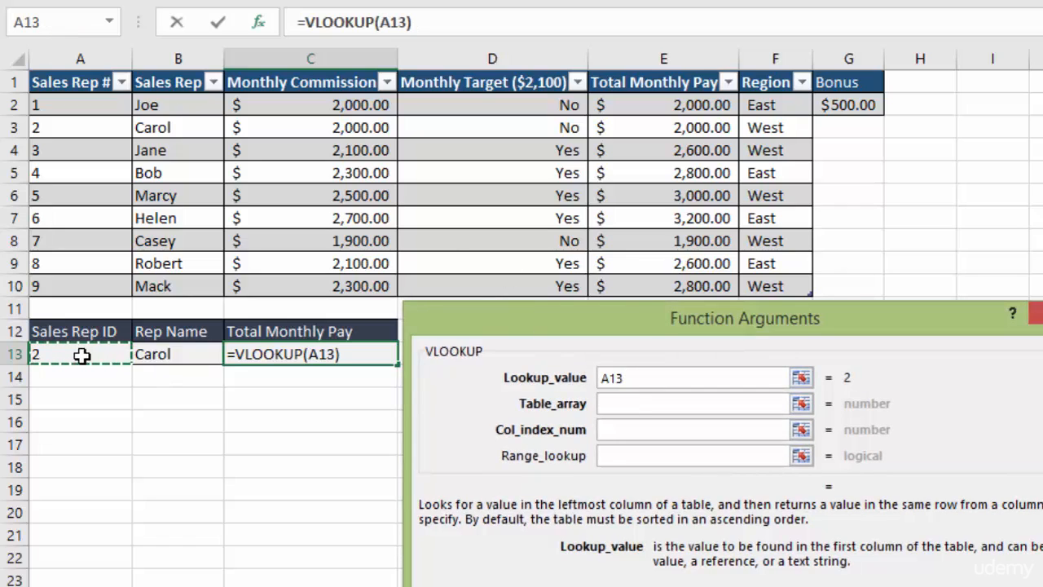
pyautogui.click(632, 405)
pyautogui.write('Sales')
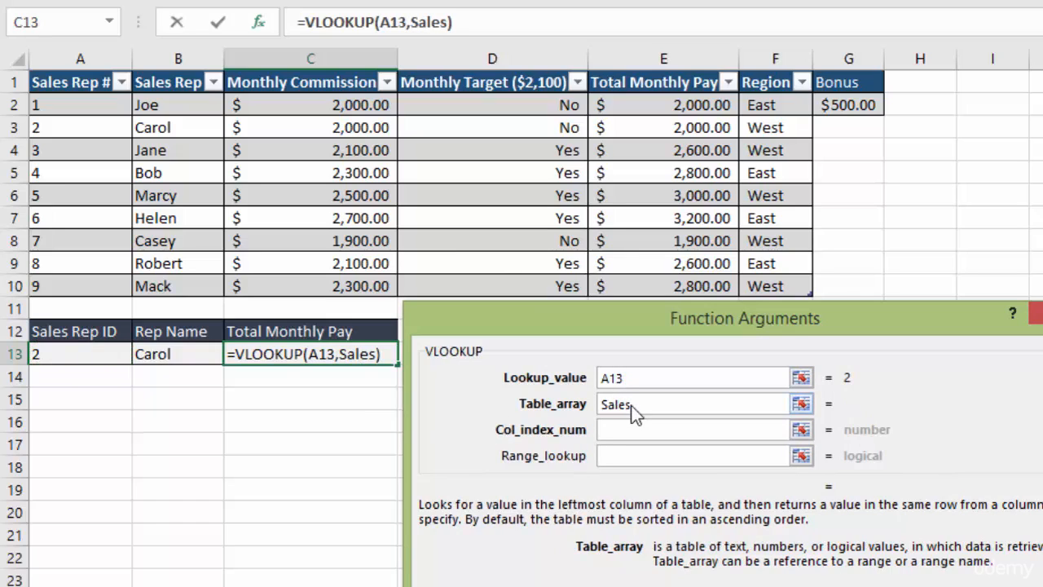
pyautogui.write('R')
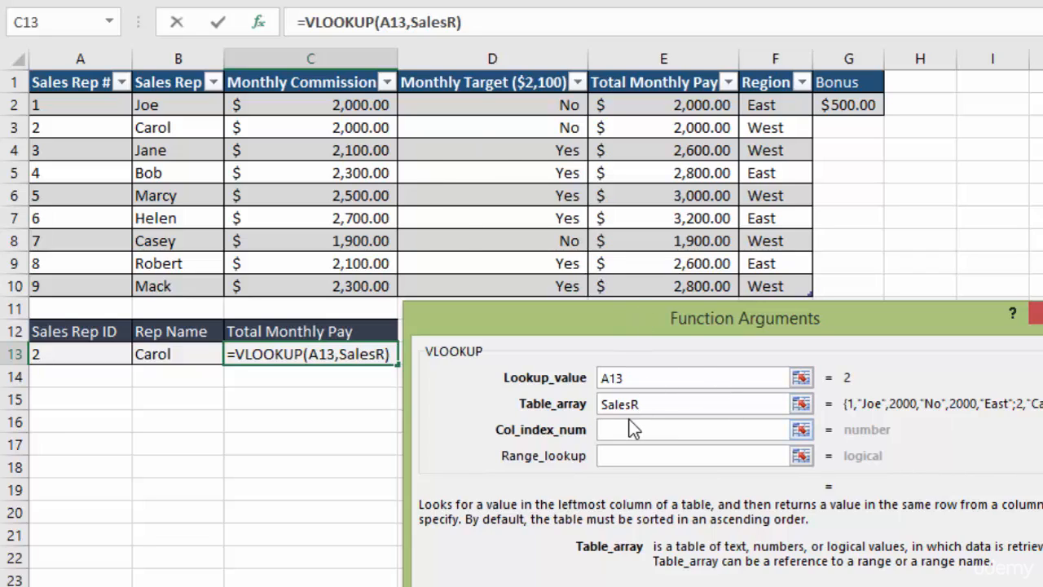
pyautogui.press('BackSpace')
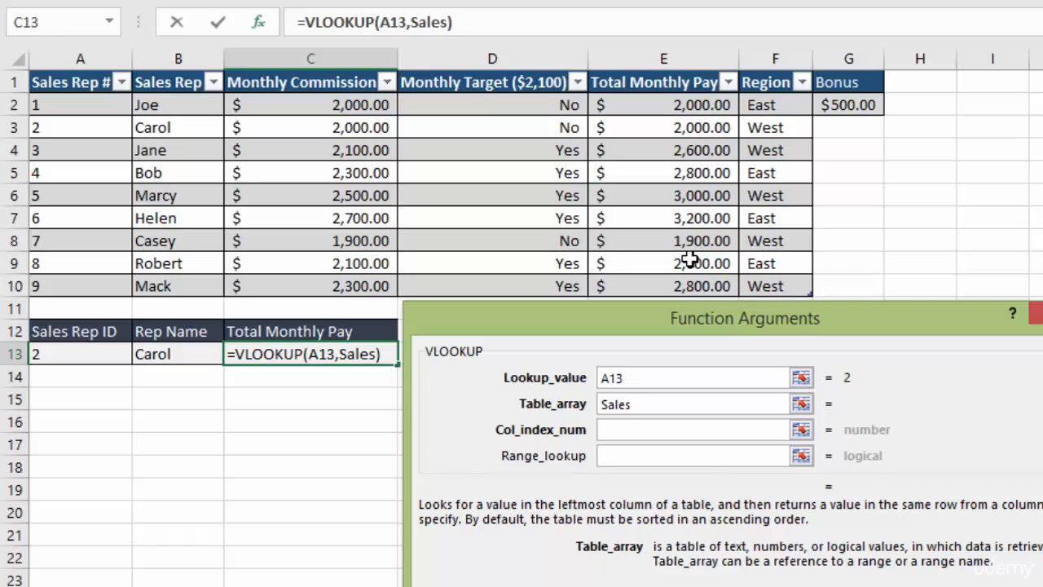
pyautogui.write('R')
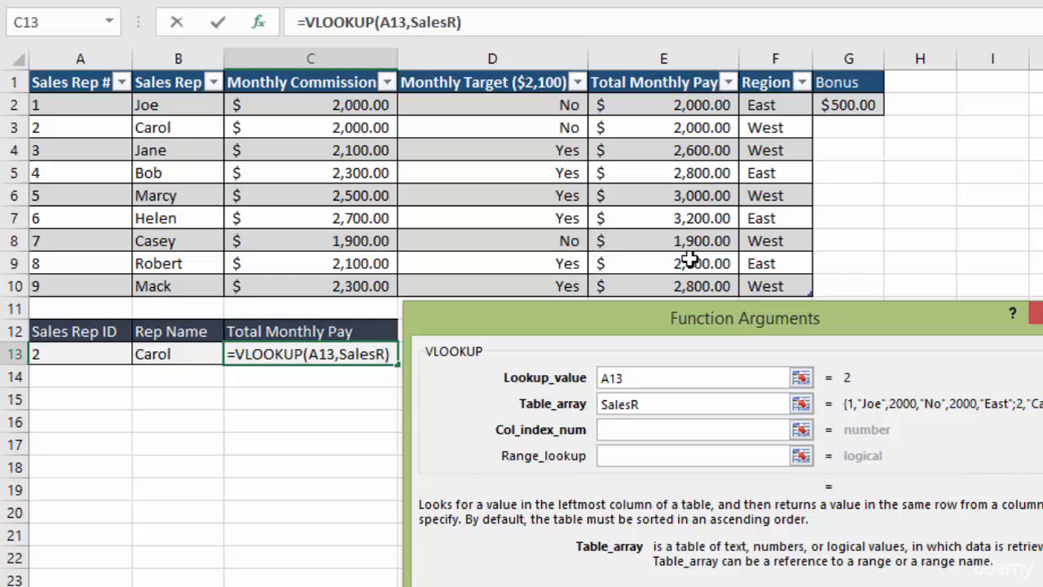
# - Complete the C13 VLOOKUP with column index 5 and range lookup false, and check it against sales rep 2's record in row 3
pyautogui.click(655, 430)
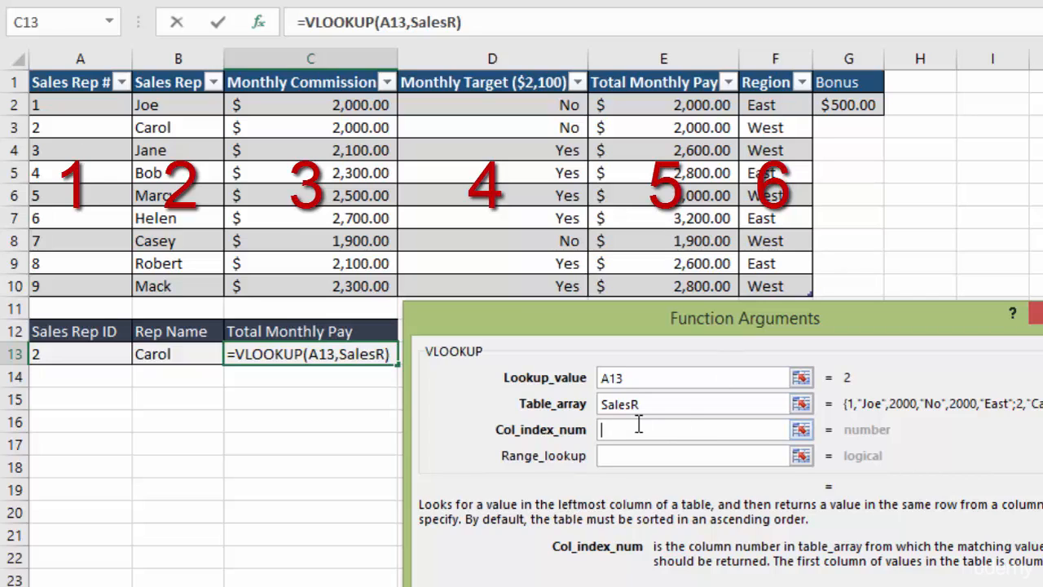
pyautogui.write('5')
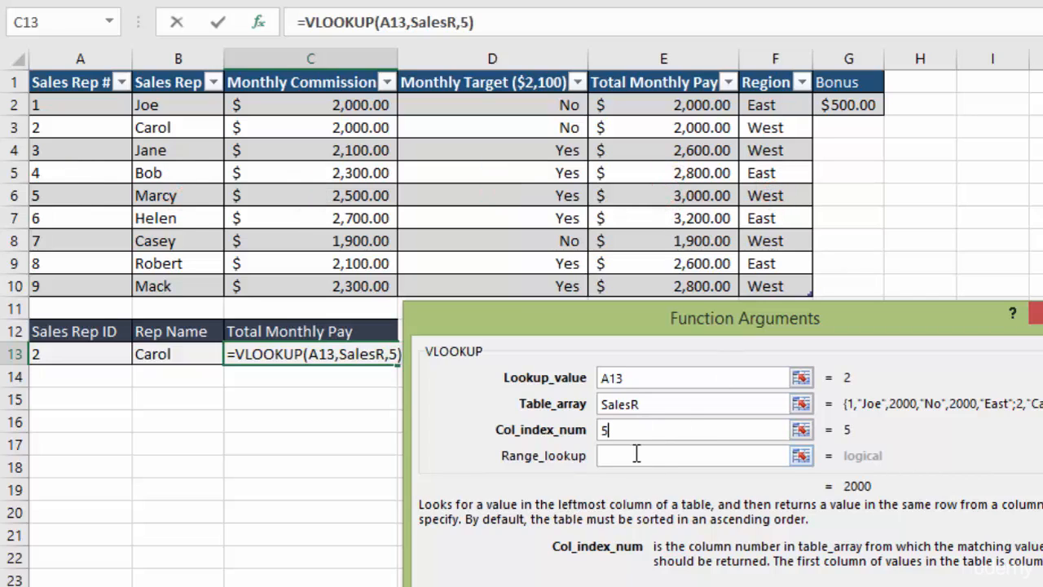
pyautogui.click(637, 455)
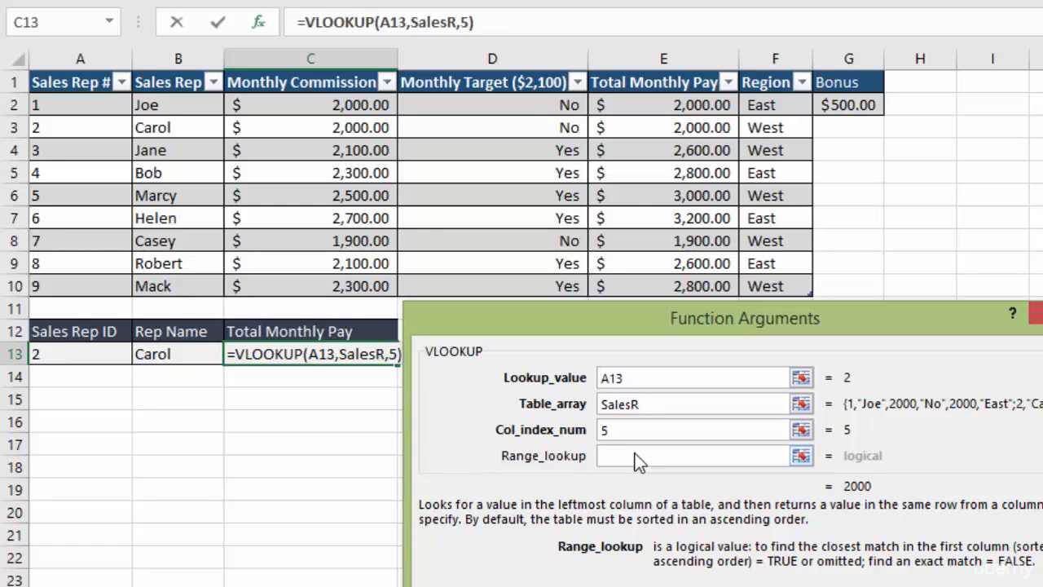
pyautogui.write('false')
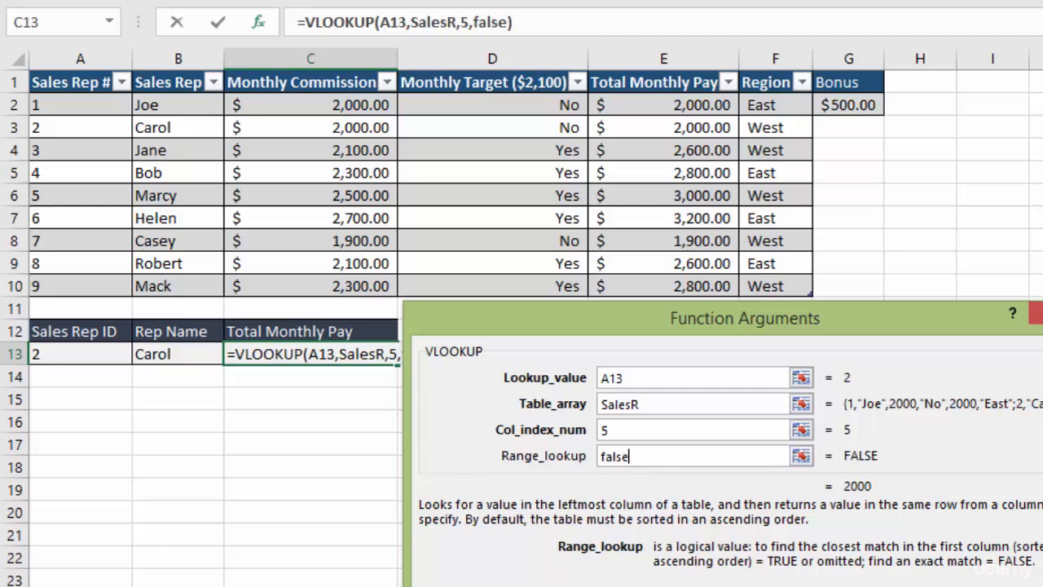
pyautogui.press('Return')
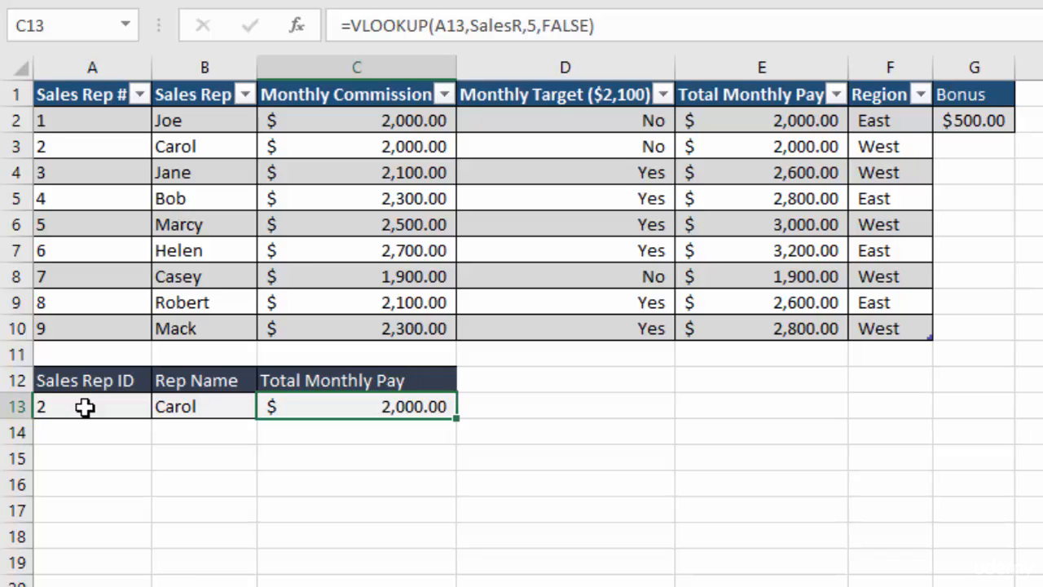
pyautogui.click(81, 148)
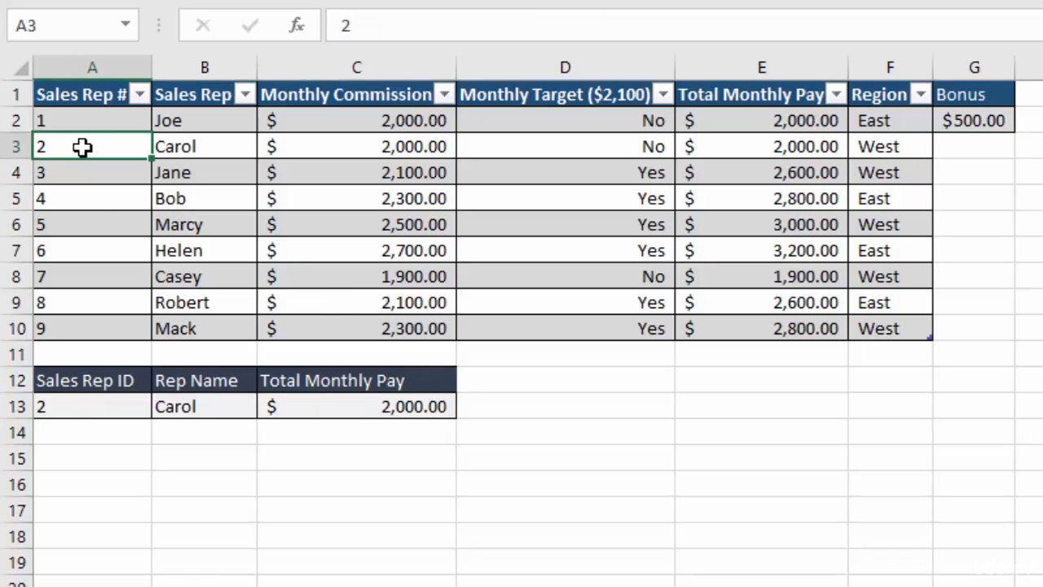
pyautogui.click(178, 147)
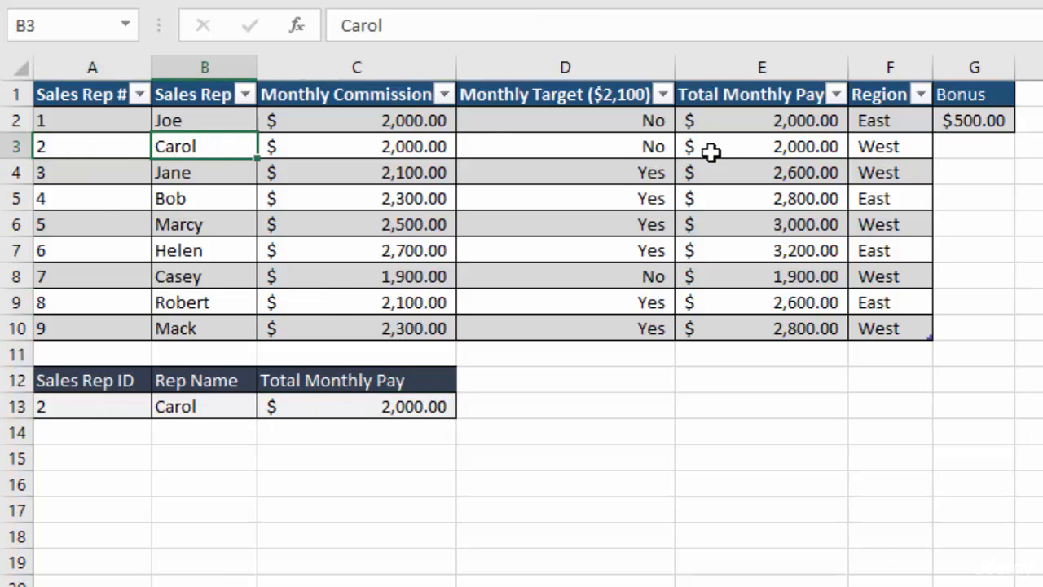
pyautogui.click(759, 149)
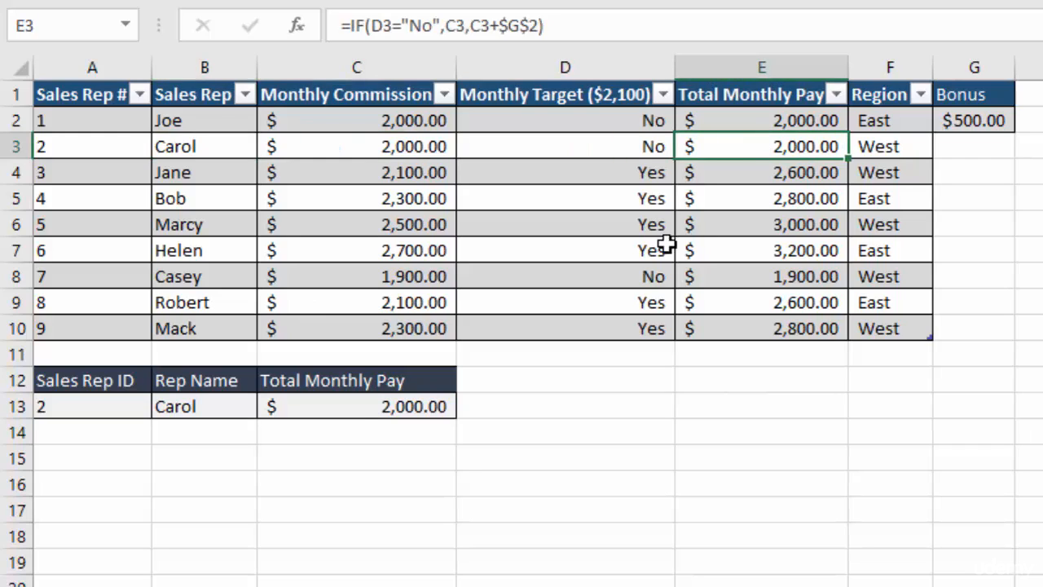
# - Change the sales rep ID in A13 to 4 and compare the returned name and pay with row 5
pyautogui.click(79, 410)
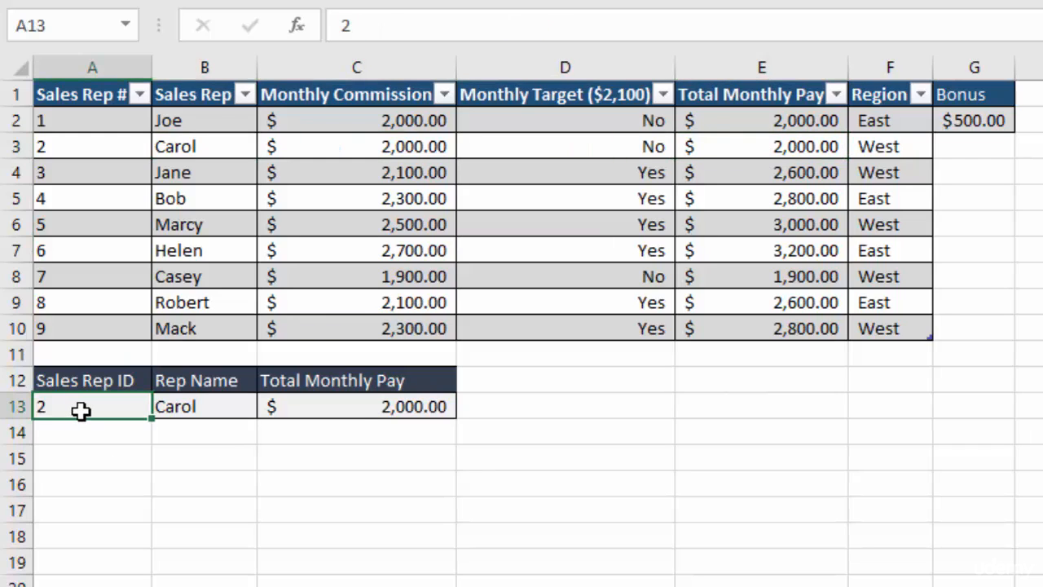
pyautogui.write('4')
pyautogui.press('Return')
pyautogui.click(11, 199)
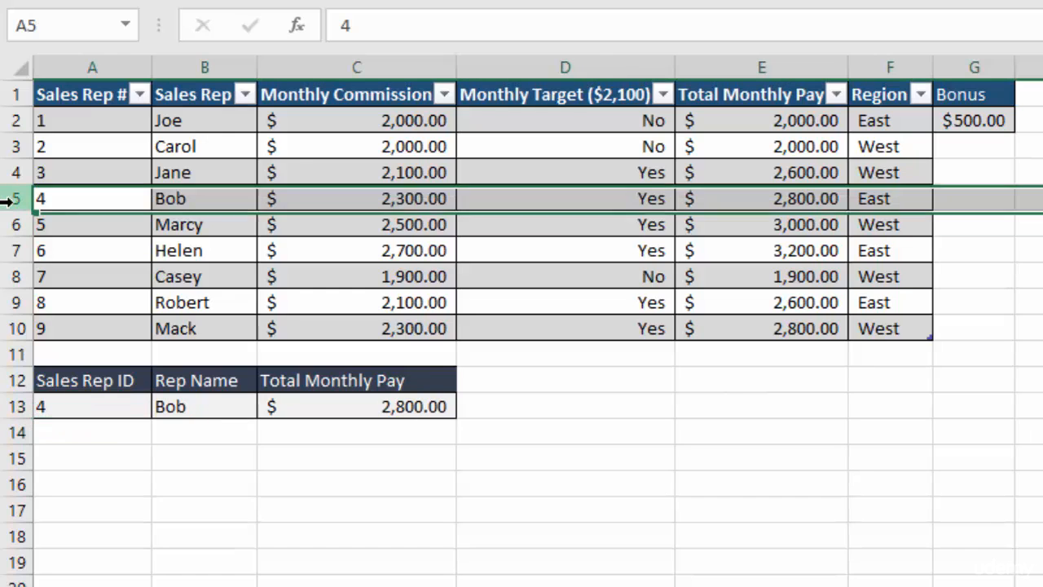
pyautogui.click(805, 199)
# - Change the sales rep ID in A13 to 8 and compare the returned name and pay with row 9
pyautogui.click(77, 411)
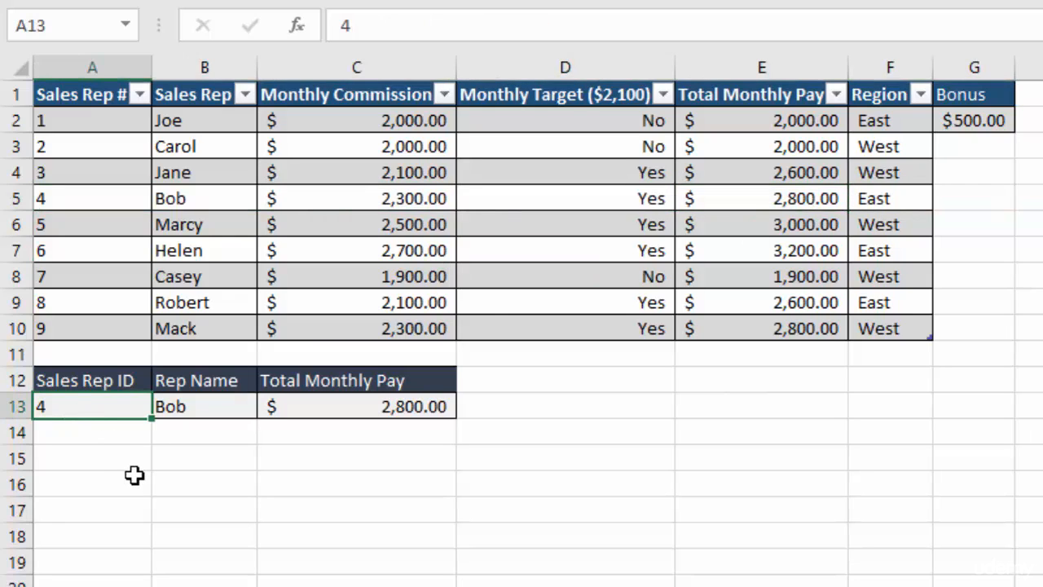
pyautogui.write('8')
pyautogui.press('Return')
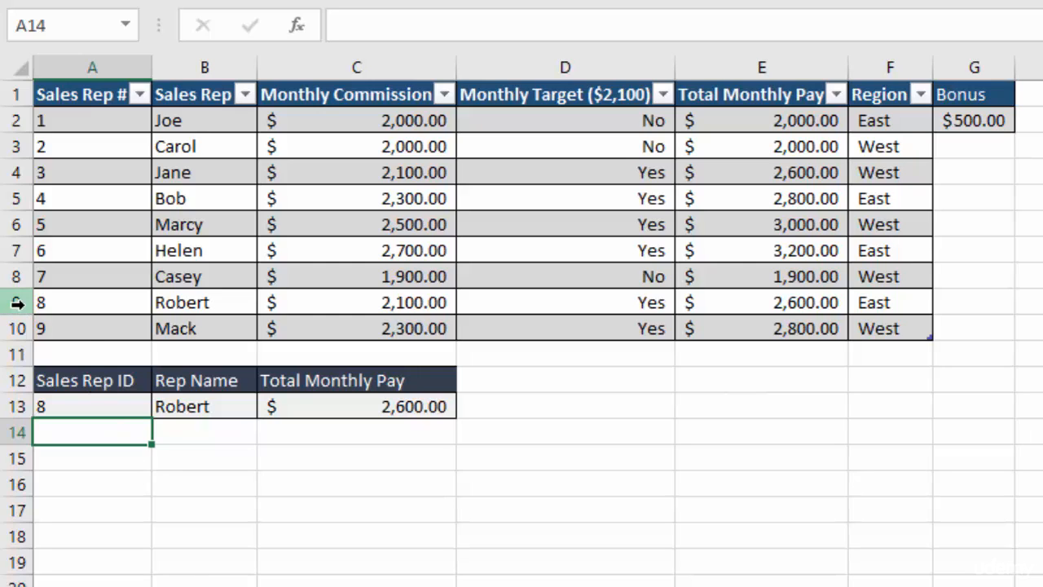
pyautogui.click(183, 307)
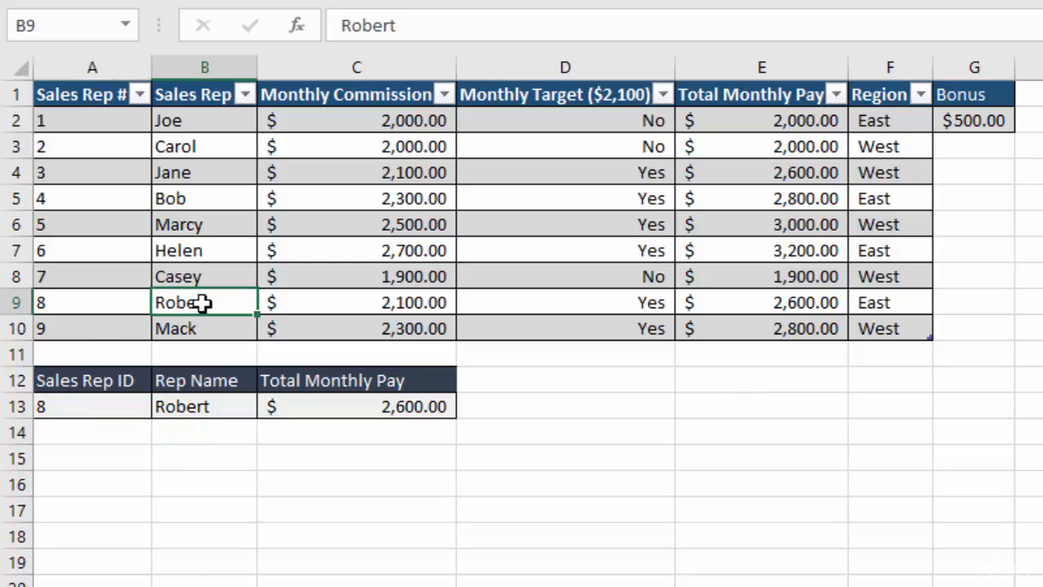
pyautogui.click(707, 310)
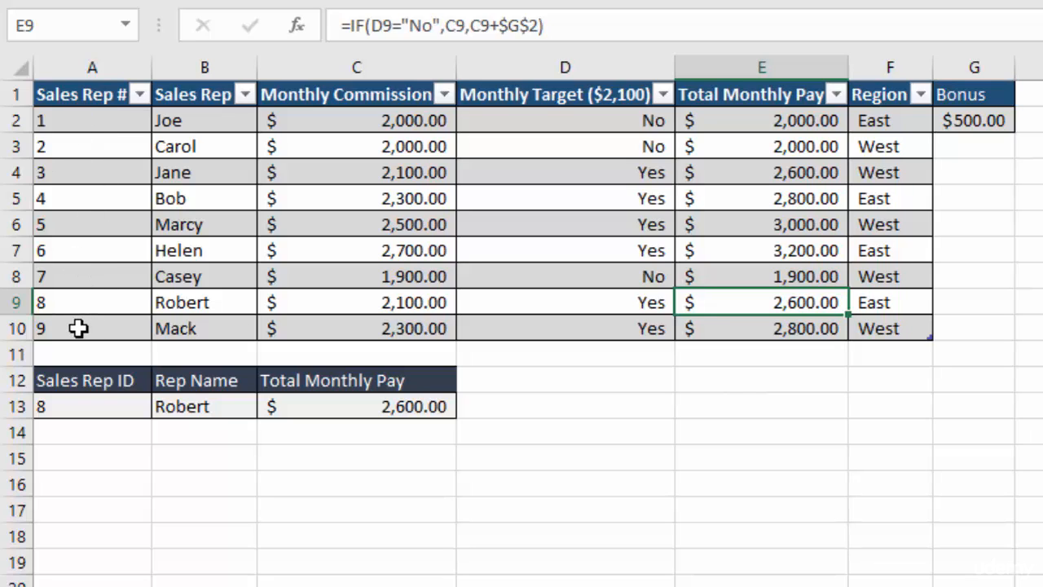
# - Review the sales rep table range A1:F10 and display the table's name and design options
pyautogui.moveTo(82, 95); pyautogui.dragTo(902, 340)
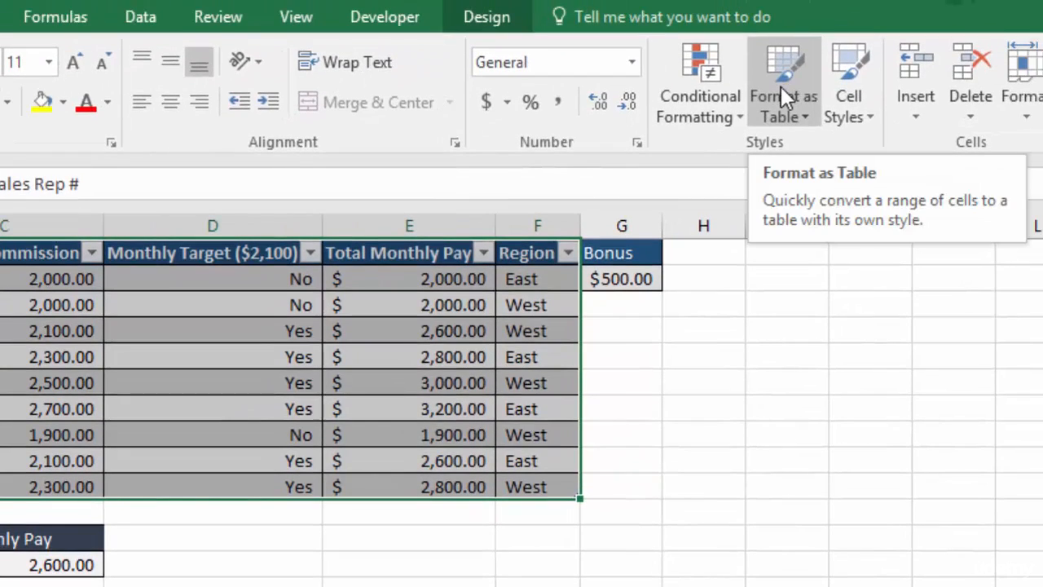
pyautogui.click(622, 356)
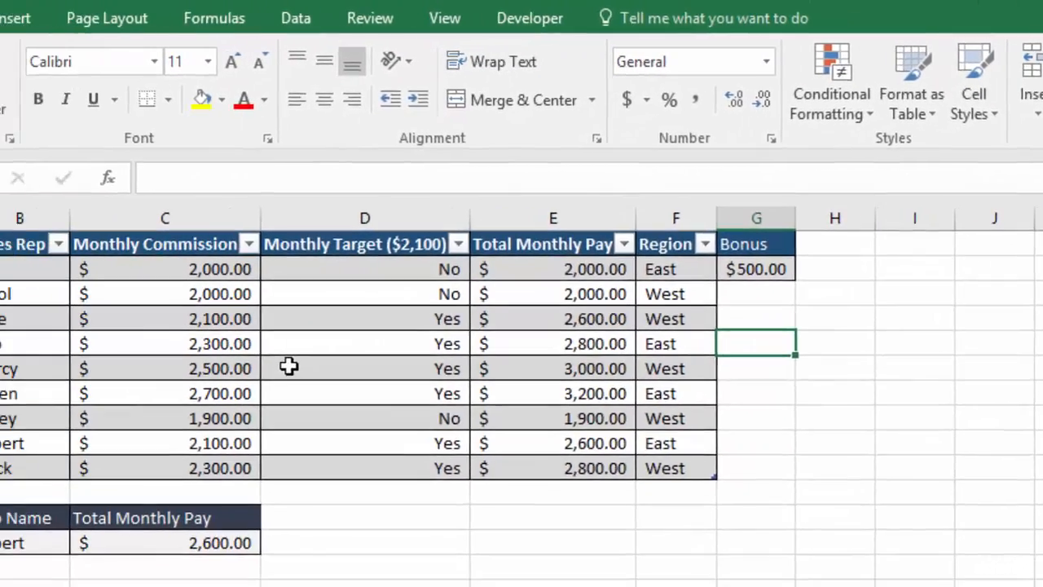
pyautogui.click(133, 382)
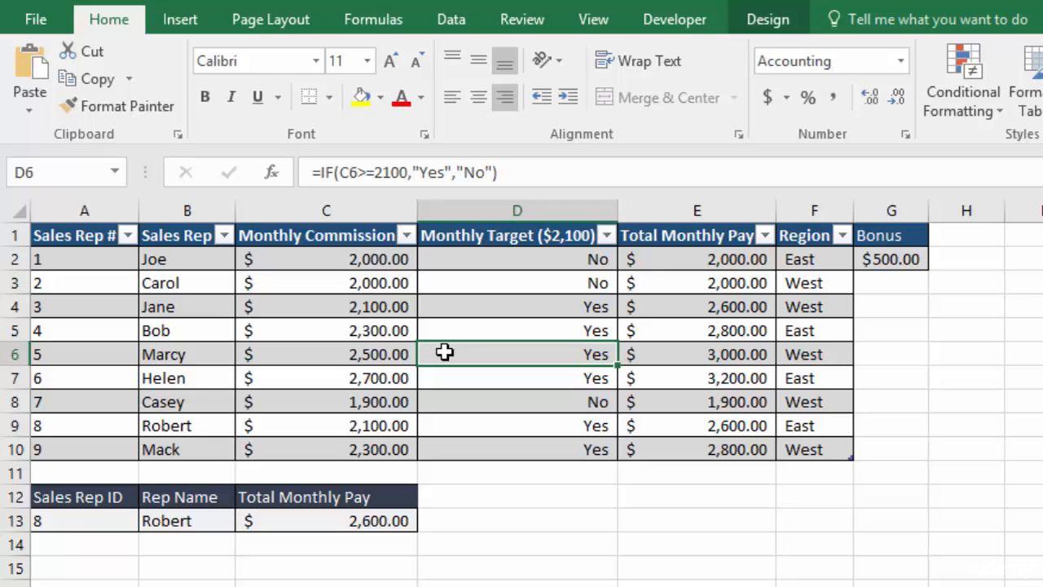
pyautogui.click(771, 23)
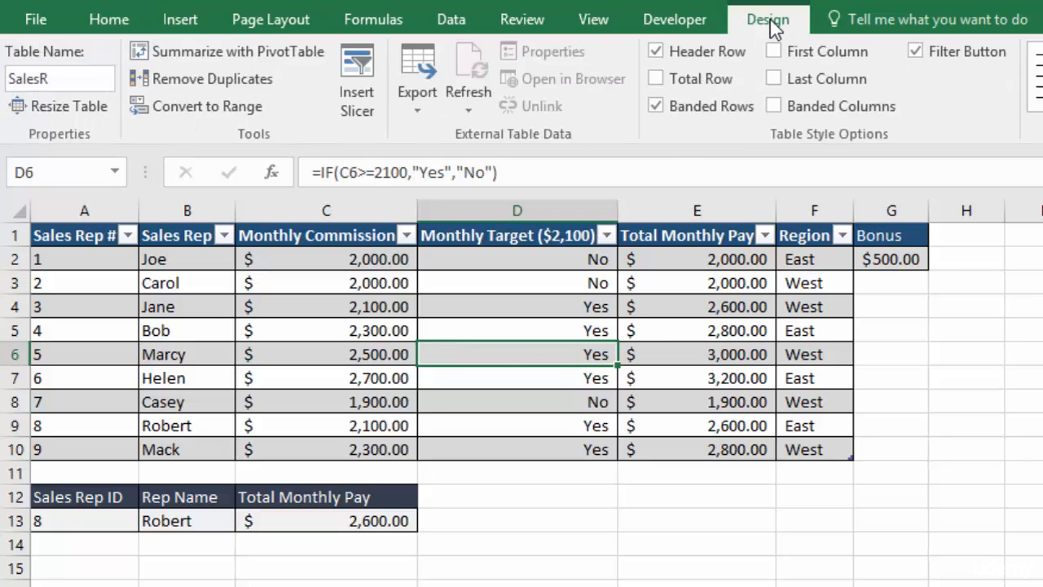